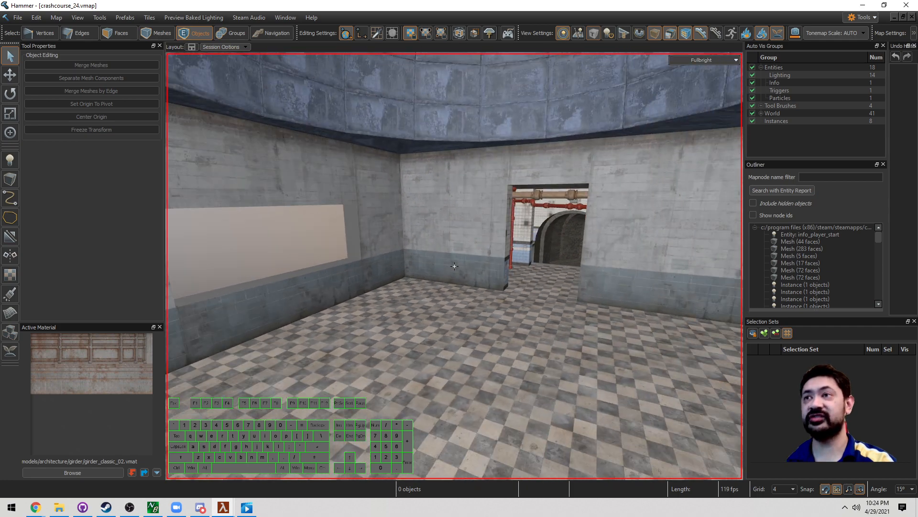
Step: Fly the camera into the empty room corner and activate the Block tool
key(w)
key(z)
key(shift+b)
key(z)
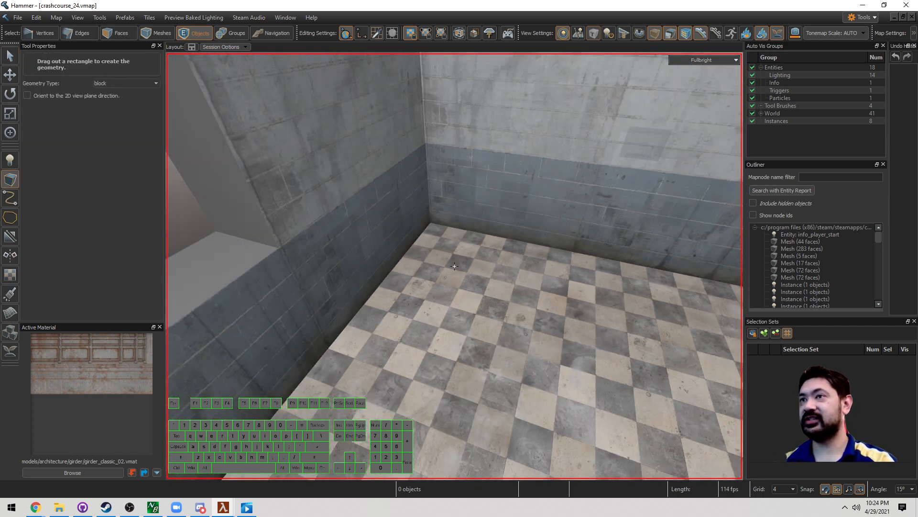
key(w)
key(z)
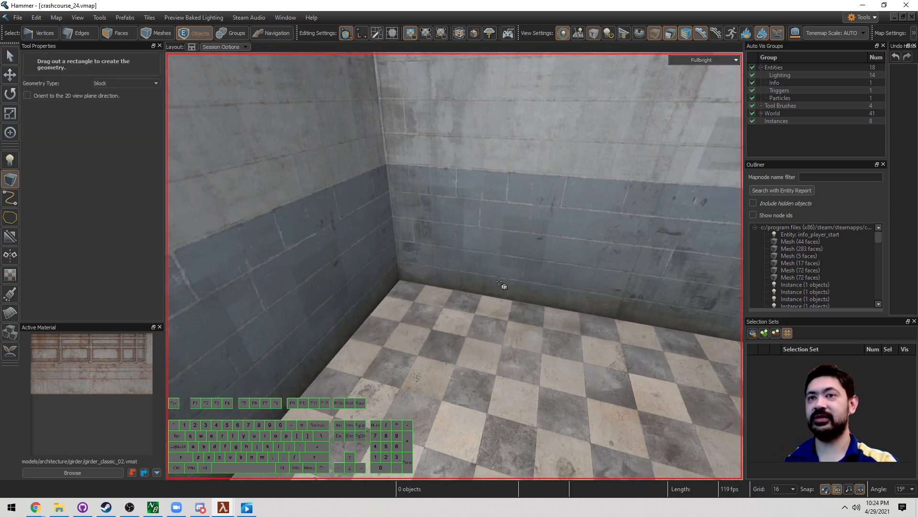
Step: Draw a 16-unit block in the room corner
drag(436, 324, 437, 324)
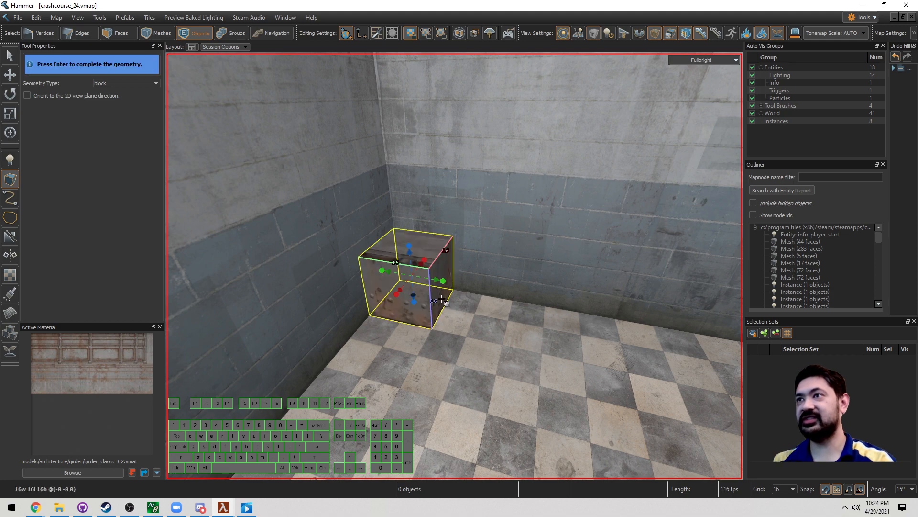
key(Return)
key(3)
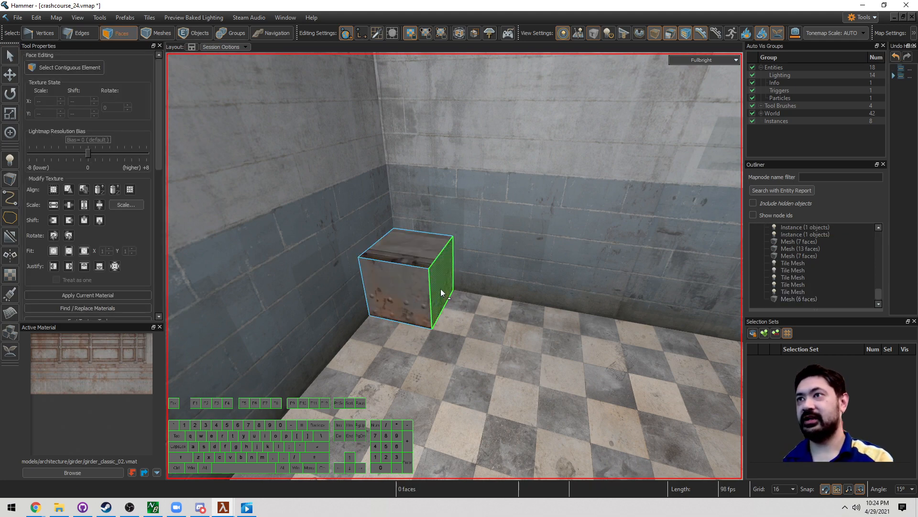
key(5)
Step: Convert the new block to a tile mesh and open its properties
click(428, 281)
key(ctrl+shift+i)
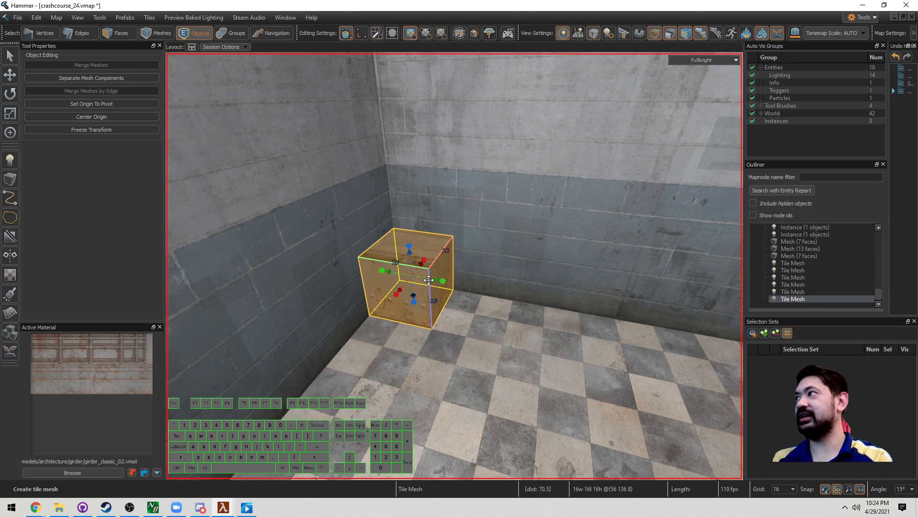
key(alt+Return)
drag(476, 70, 680, 148)
Step: Set Tile Set File 0 to girder_classic_01_tileset.vmap, filtering for 'gird', then close the properties
click(760, 232)
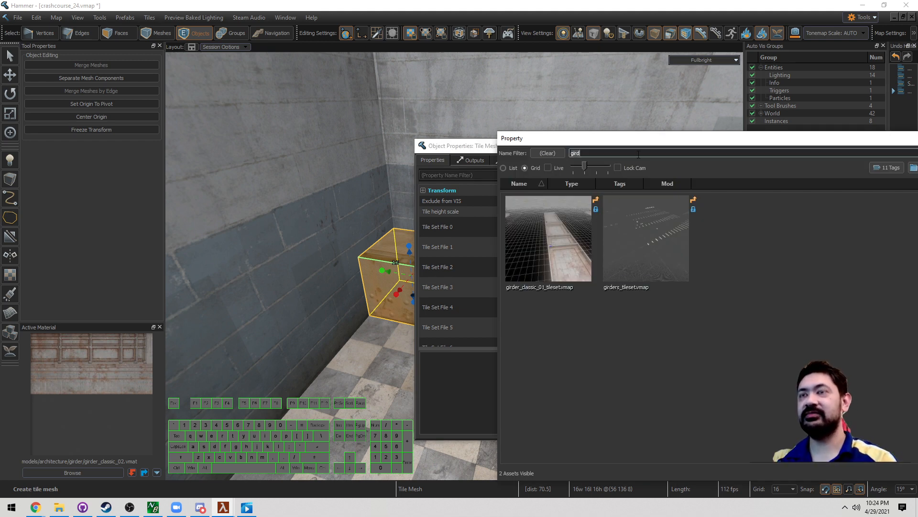
text(ird)
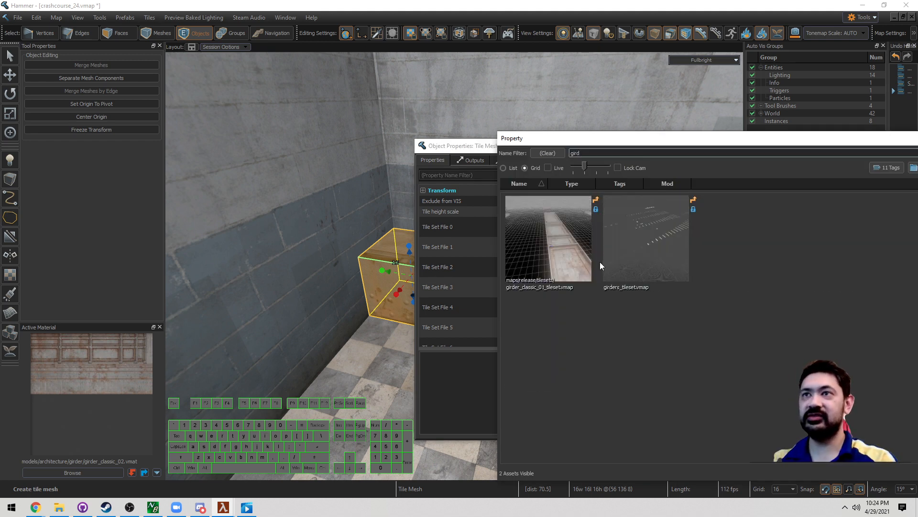
double_click(547, 245)
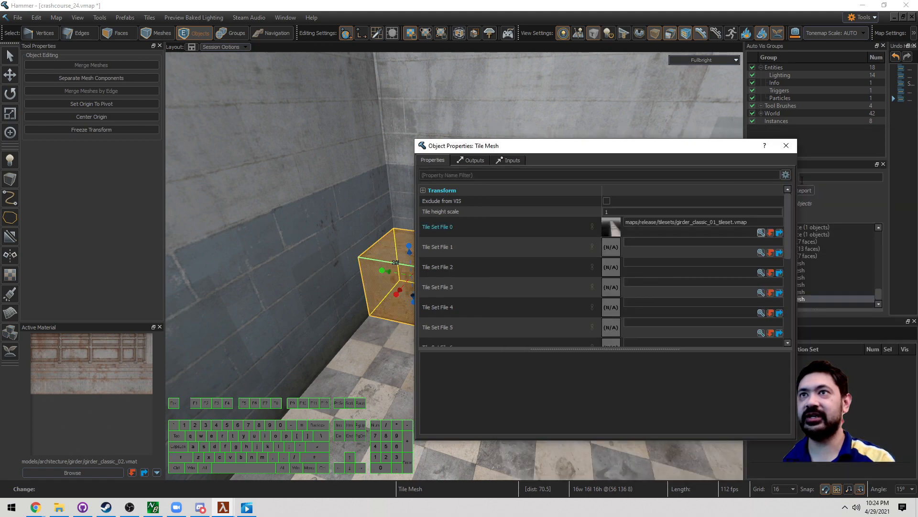
click(787, 146)
Step: In Faces mode, select the cube's top face and raise it to 48 units
key(w)
right_drag(584, 232, 455, 266)
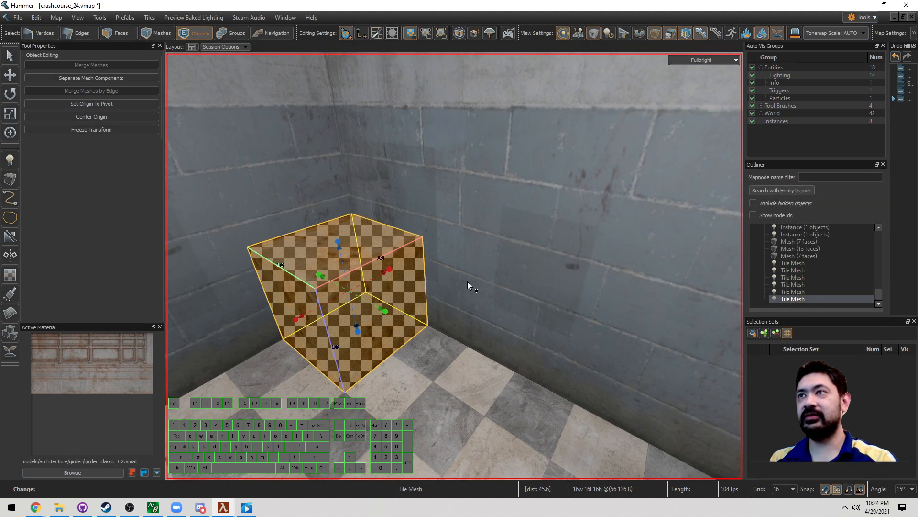
key(3)
click(368, 256)
key(s)
right_drag(367, 257, 411, 252)
key(t)
key(a)
key(w)
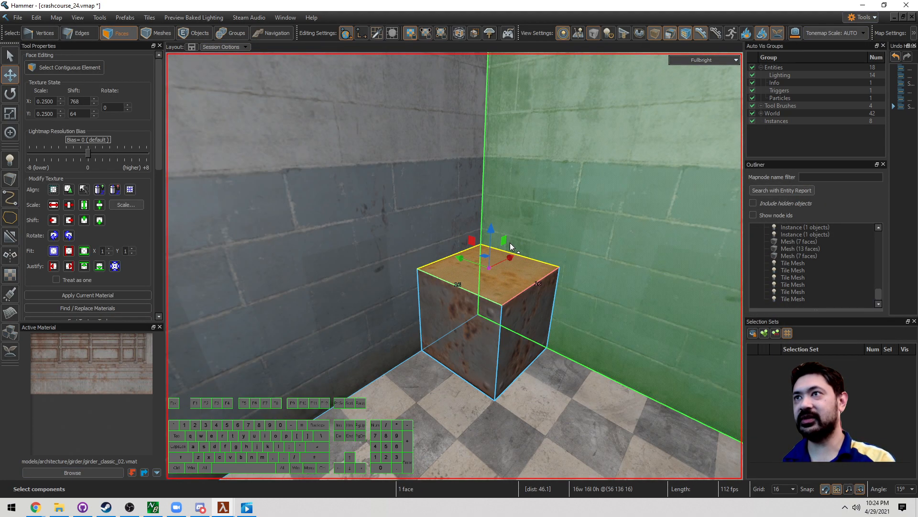
drag(489, 268, 489, 22)
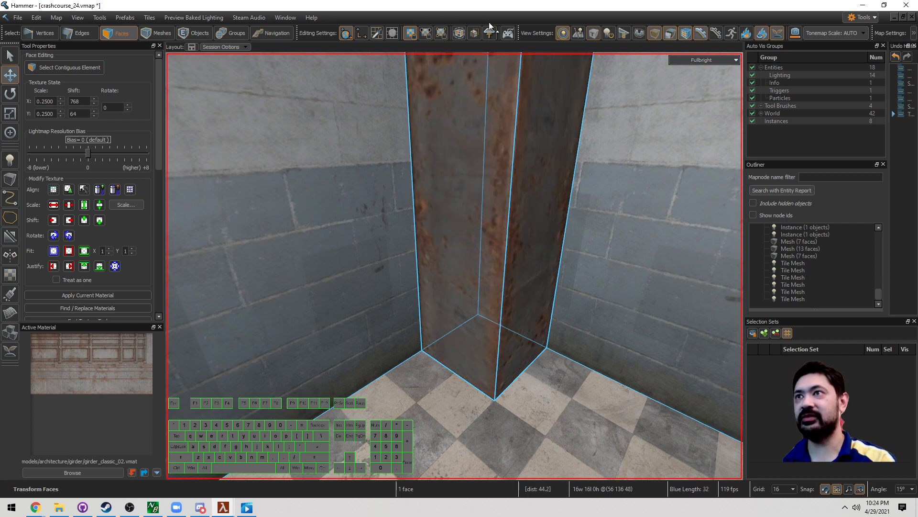
Step: Raise the top face again, then lower it back to 16 units
key(s)
drag(470, 165, 469, 269)
right_drag(469, 269, 348, 271)
key(w)
shift+right_click(348, 268)
right_drag(97, 373, 446, 270)
key(w)
key(w)
click(587, 223)
key(w)
right_drag(587, 223, 455, 268)
Step: Reselect the block's top face and adjust its height, settling back at 16 units
click(436, 282)
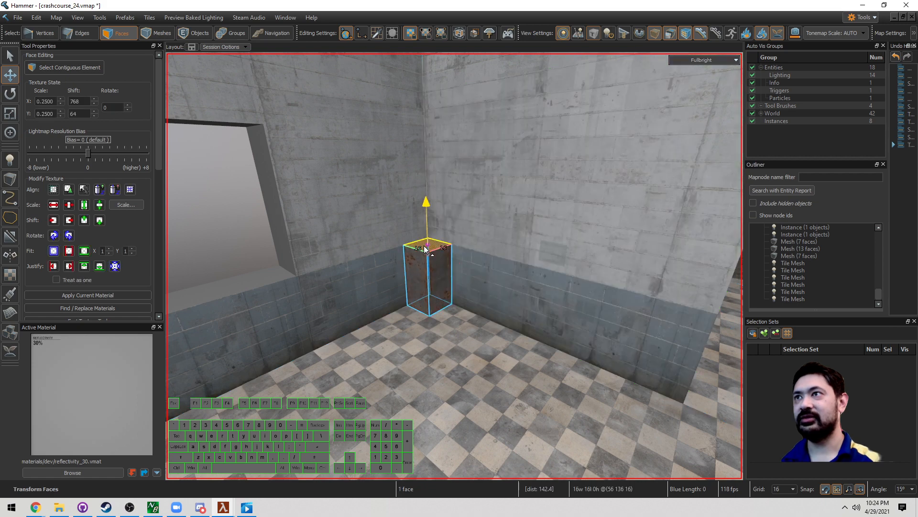
drag(409, 166, 427, 253)
key(w)
drag(414, 193, 438, 266)
key(w)
right_drag(437, 289, 454, 266)
key(a)
key(d)
key(s)
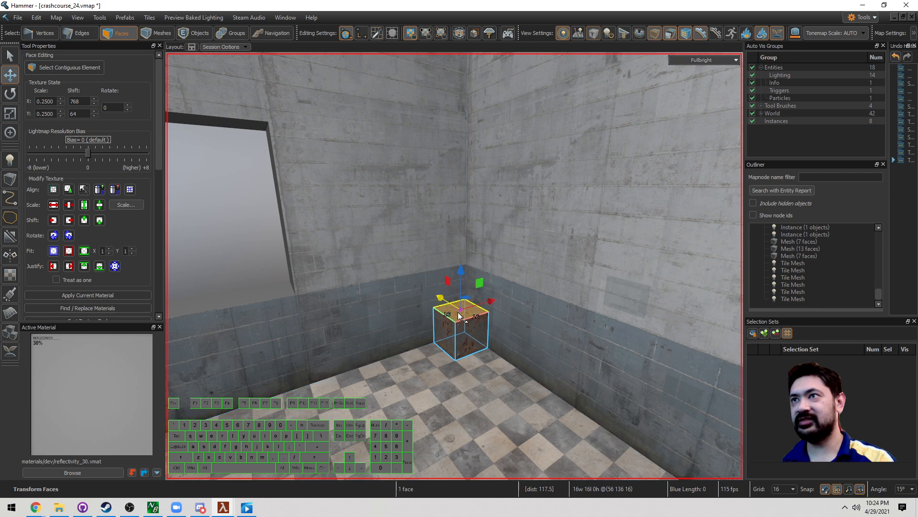
Step: Raise the top face 32 units so the block stands about 48 units tall
key(s)
right_drag(437, 326, 436, 327)
key(w)
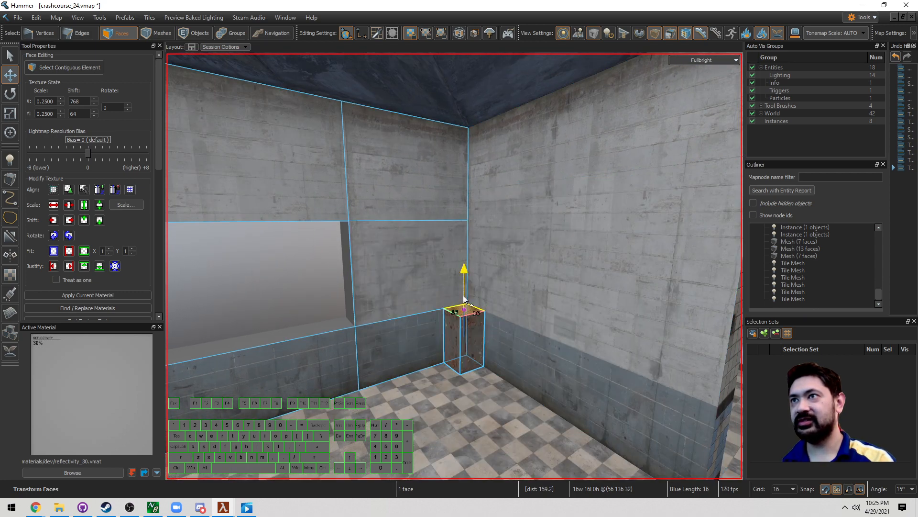
drag(463, 299, 463, 238)
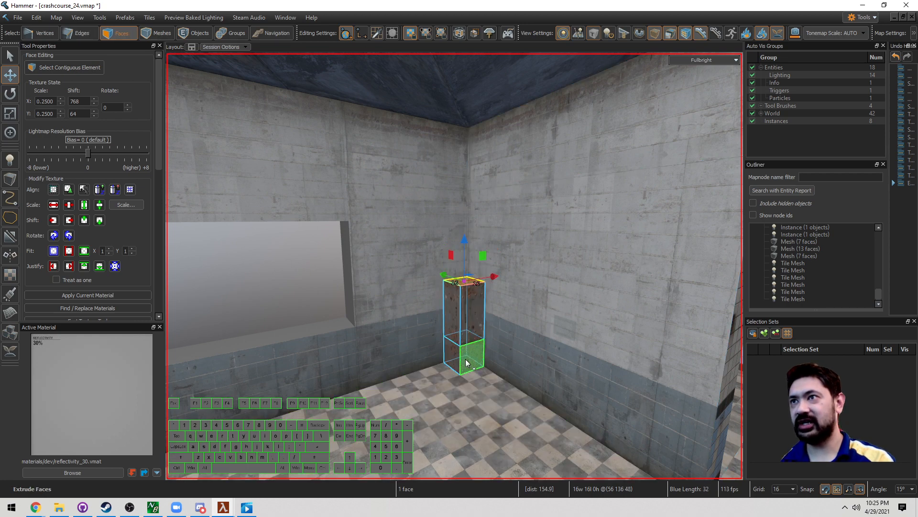
Step: Apply a girder_style tile property to all of the block's faces
double_click(471, 317)
right_click(471, 330)
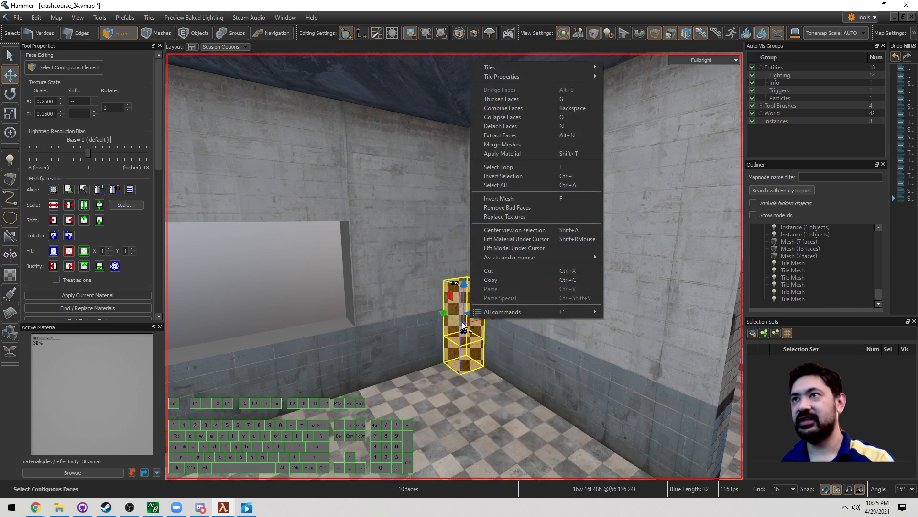
mouse_move(538, 76)
mouse_move(662, 109)
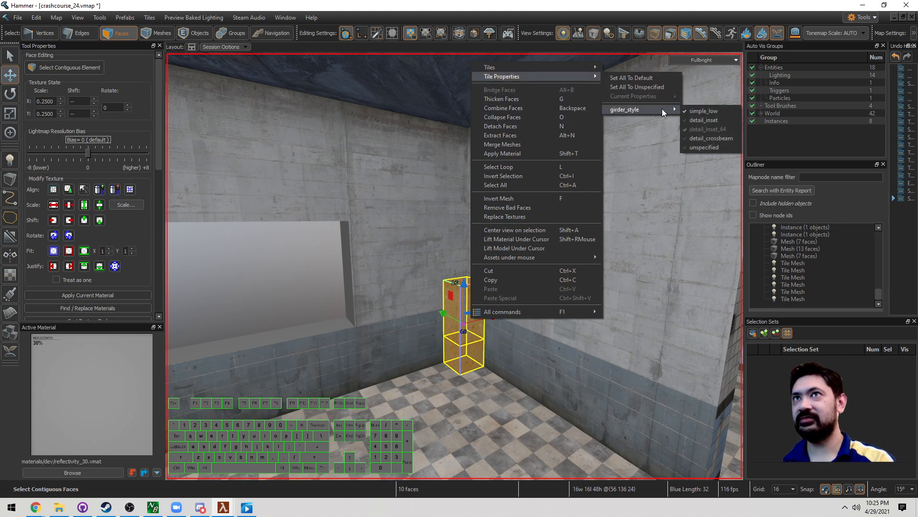
click(709, 119)
click(643, 195)
Step: Stretch the column's top face upward toward the ceiling
scroll(483, 302, up, 4)
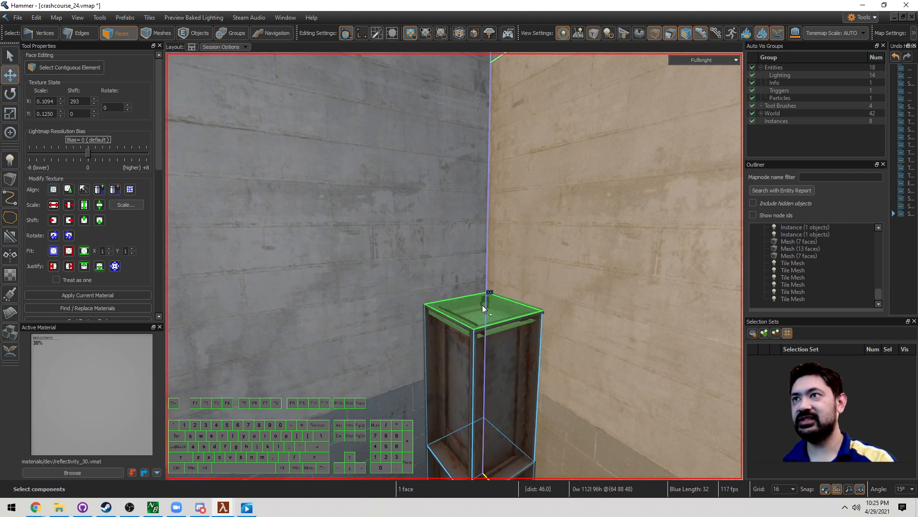
click(482, 306)
scroll(480, 324, down, 3)
drag(469, 292, 482, 130)
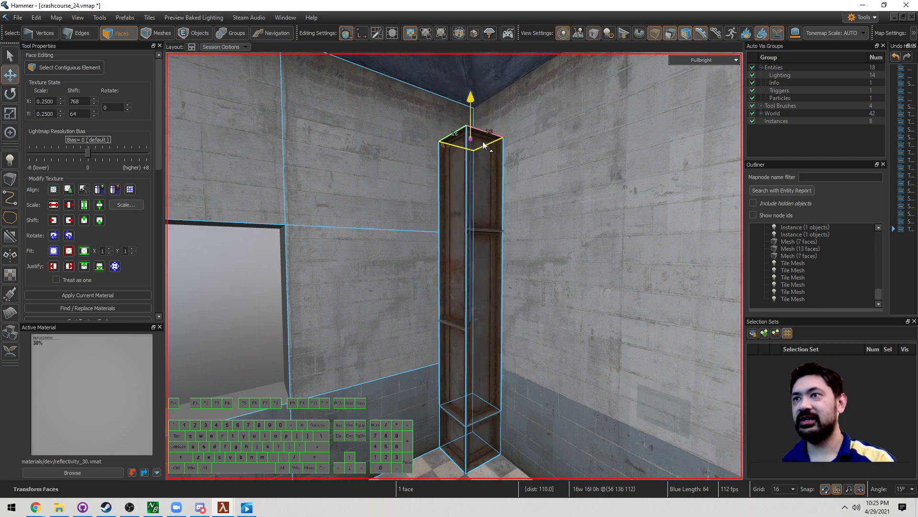
scroll(484, 145, down, 4)
mouse_move(490, 283)
right_down()
mouse_move(455, 262)
mouse_move(490, 283)
right_up()
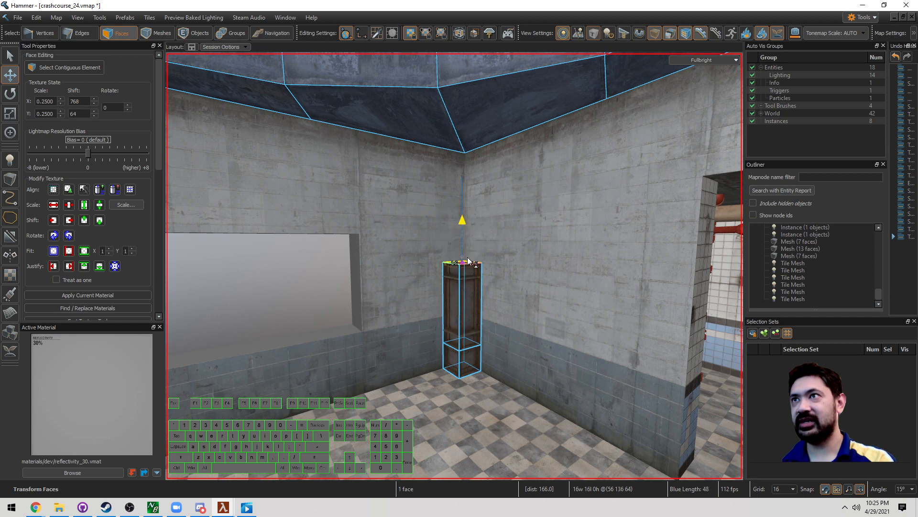
scroll(471, 254, up, 3)
click(539, 308)
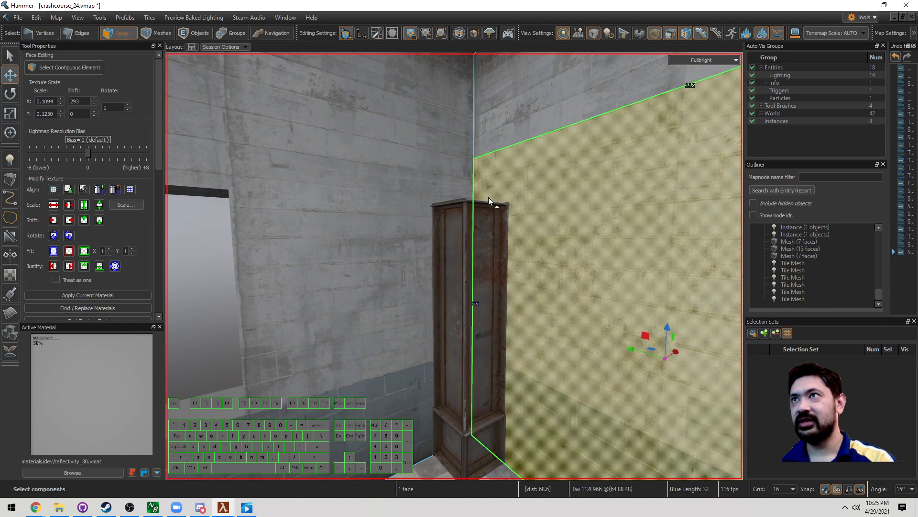
right_drag(489, 197, 489, 226)
click(486, 264)
scroll(488, 242, up, 1)
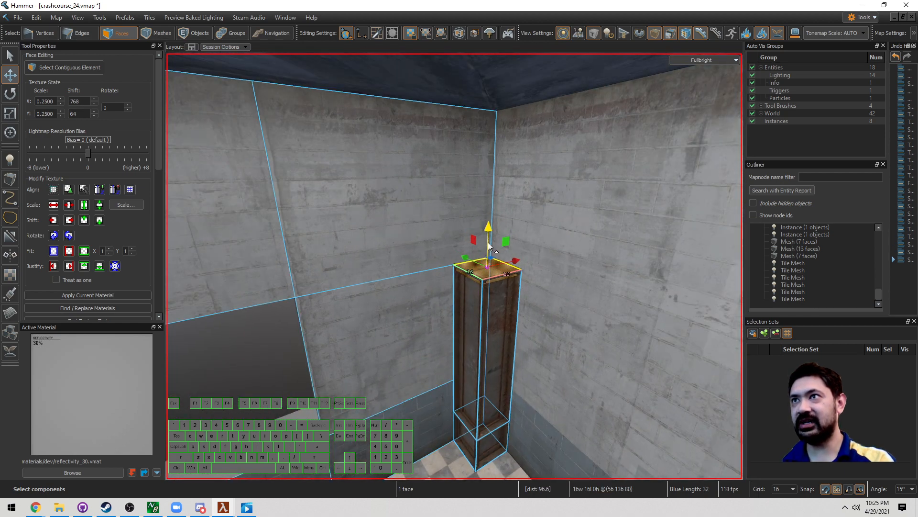
drag(489, 245, 493, 109)
Step: Clear the selection and fly the camera back to the corner column
key(5)
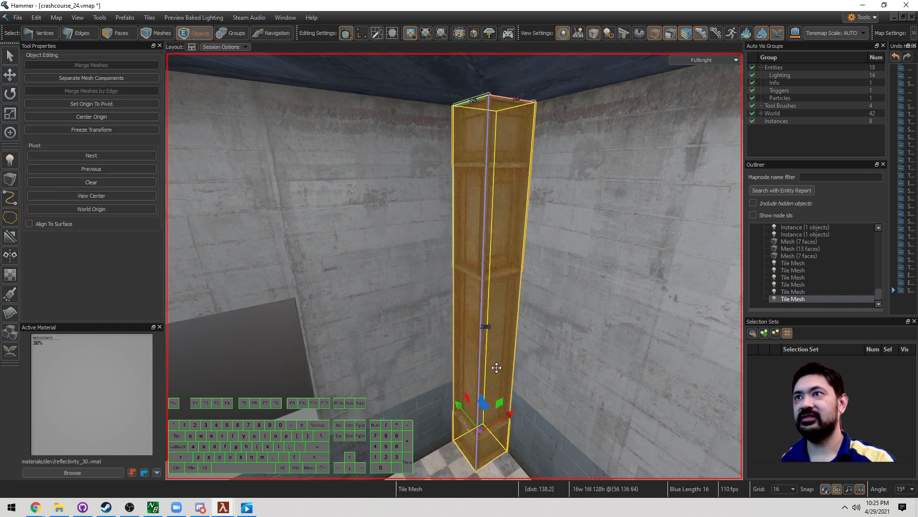
key(Escape)
key(z)
key(s)
key(w)
key(s)
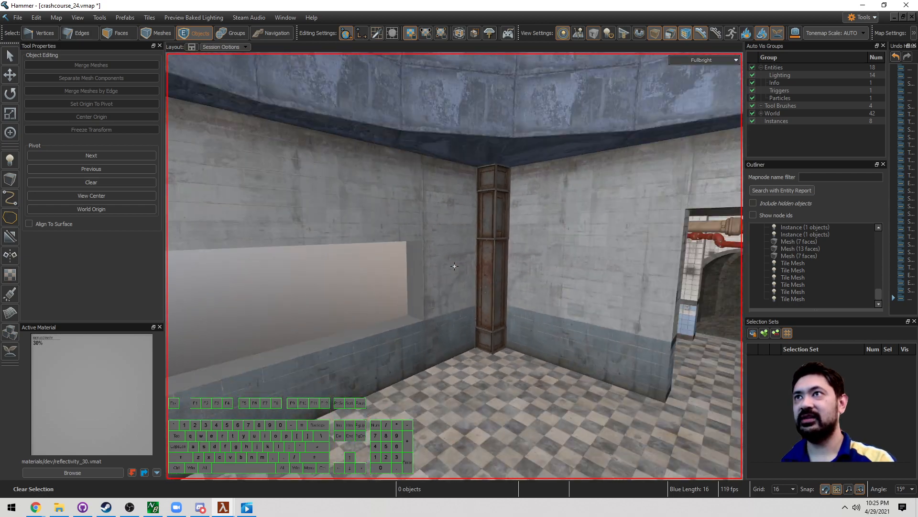
key(w)
key(z)
key(3)
Step: Select the four bottom faces of the girder column
click(491, 368)
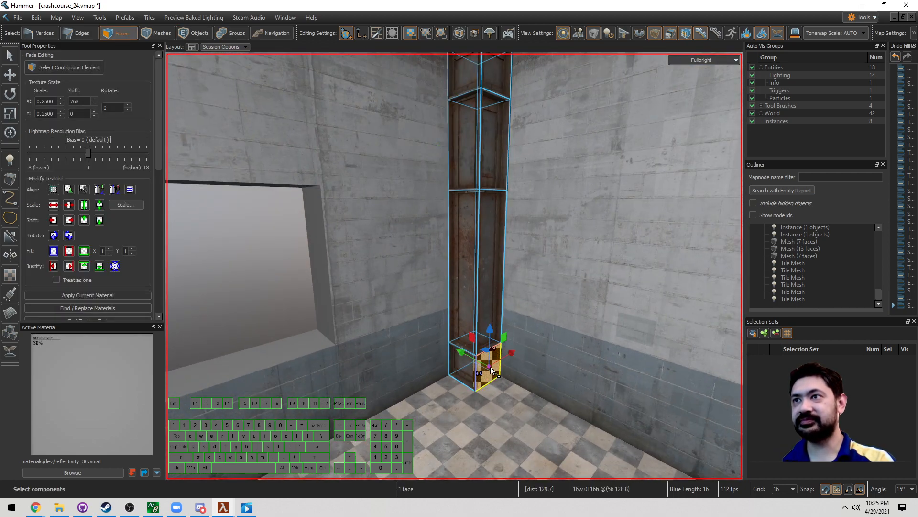
shift+click(470, 367)
key(z)
key(w)
key(a)
right_drag(454, 266, 454, 266)
shift+click(596, 335)
shift+click(635, 338)
right_drag(636, 337, 454, 266)
key(d)
Step: Set the selected bottom faces' girder_style to simple_low
right_click(505, 332)
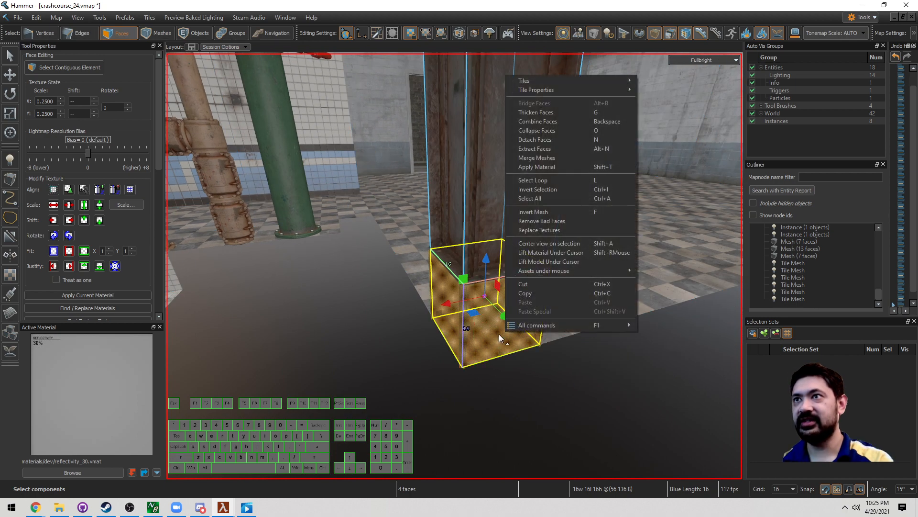
mouse_move(602, 87)
mouse_move(674, 121)
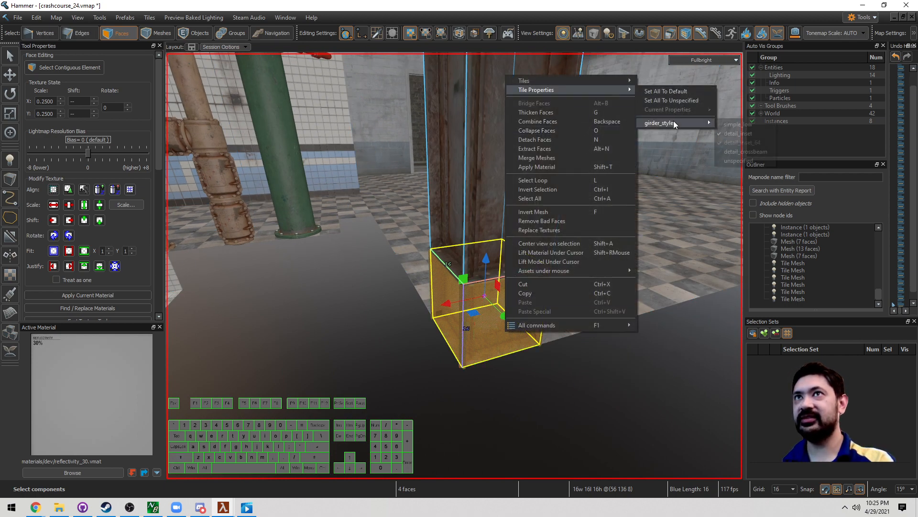
click(727, 124)
Step: Select the faces of the column's middle section
right_drag(673, 248, 634, 344)
key(s)
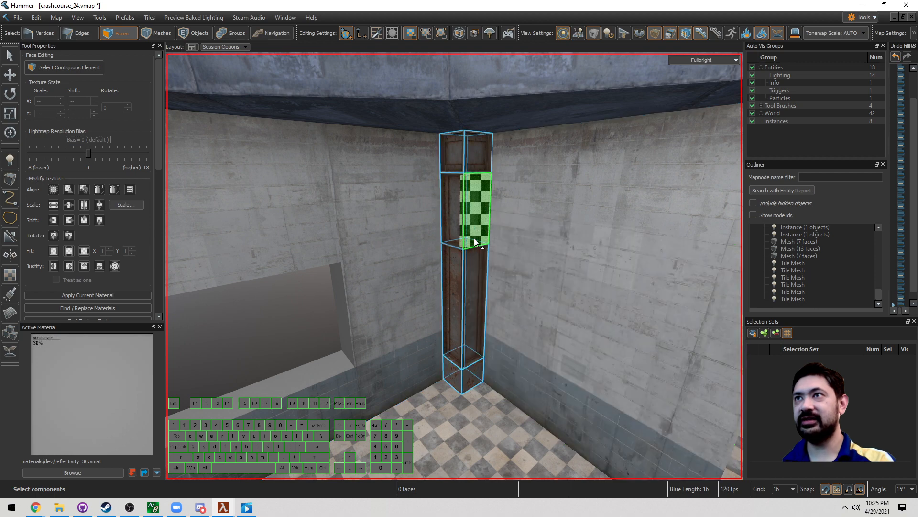
scroll(474, 235, up, 5)
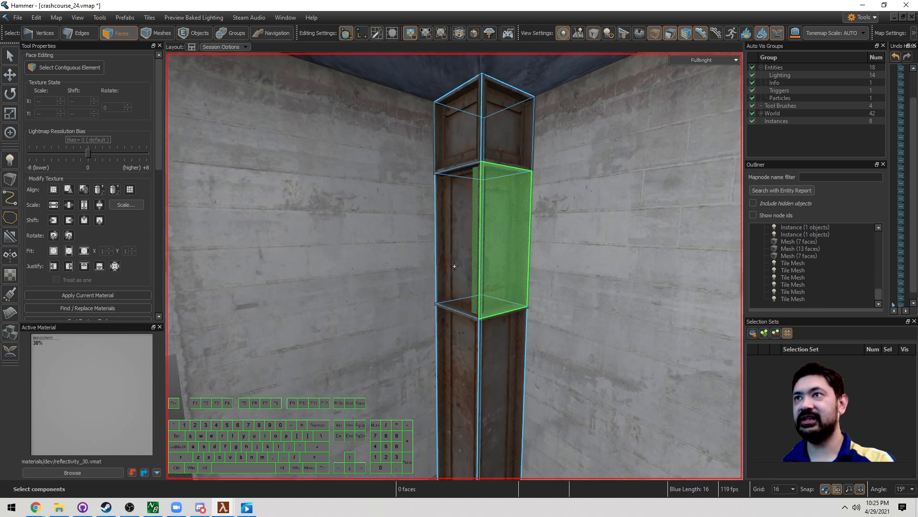
click(476, 242)
drag(477, 241, 505, 244)
key(a)
right_drag(505, 244, 502, 288)
Step: Give all four middle-section faces the detail_crossbeam girder_style
key(s)
drag(501, 288, 558, 308)
right_click(558, 306)
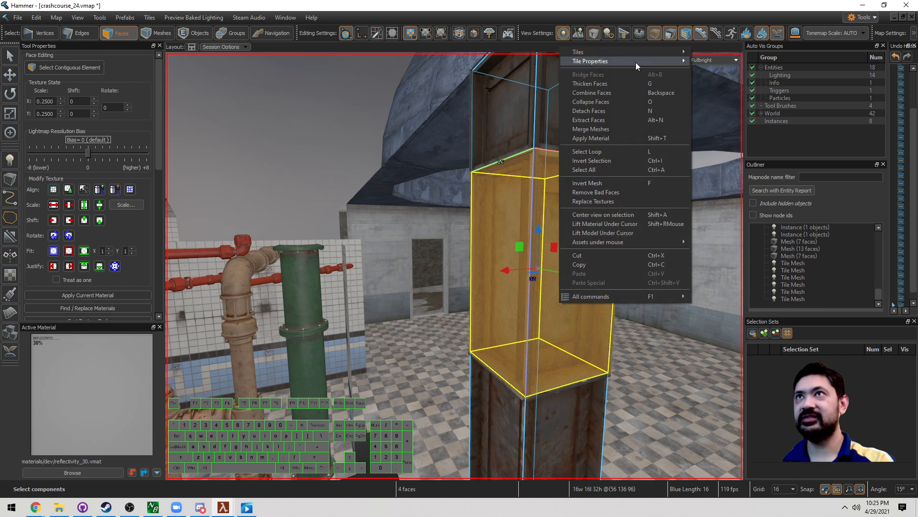
mouse_move(636, 63)
mouse_move(723, 94)
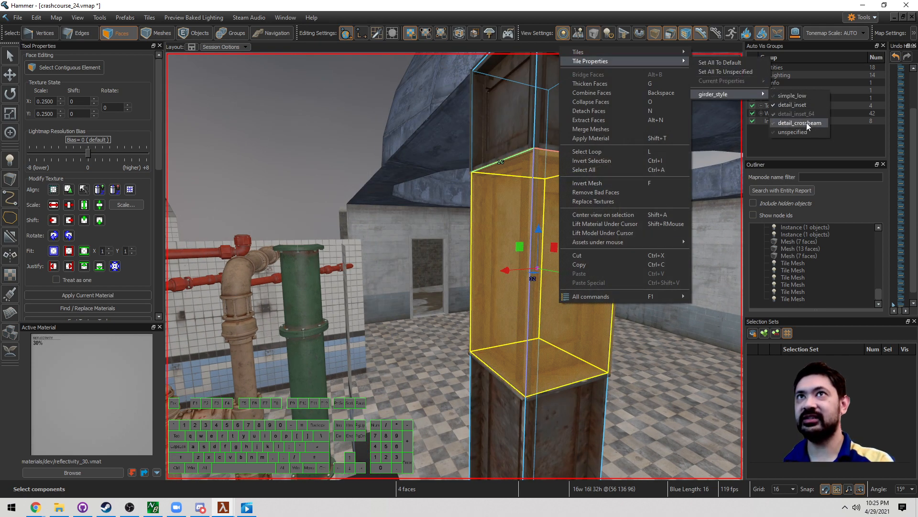
click(802, 97)
Step: Switch to whole-object mode and select the corner girder column
right_drag(701, 157, 454, 265)
key(d)
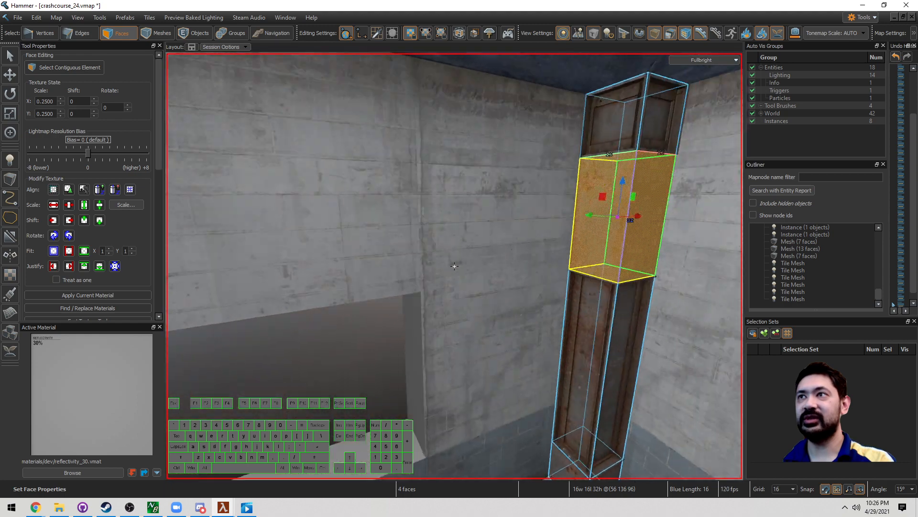
key(z)
key(5)
click(547, 271)
key(z)
key(w)
key(z)
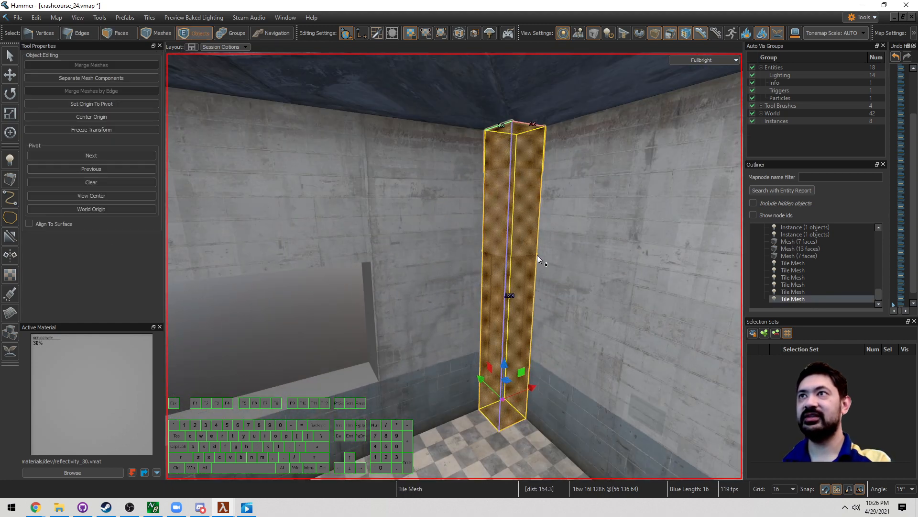
key(Escape)
key(z)
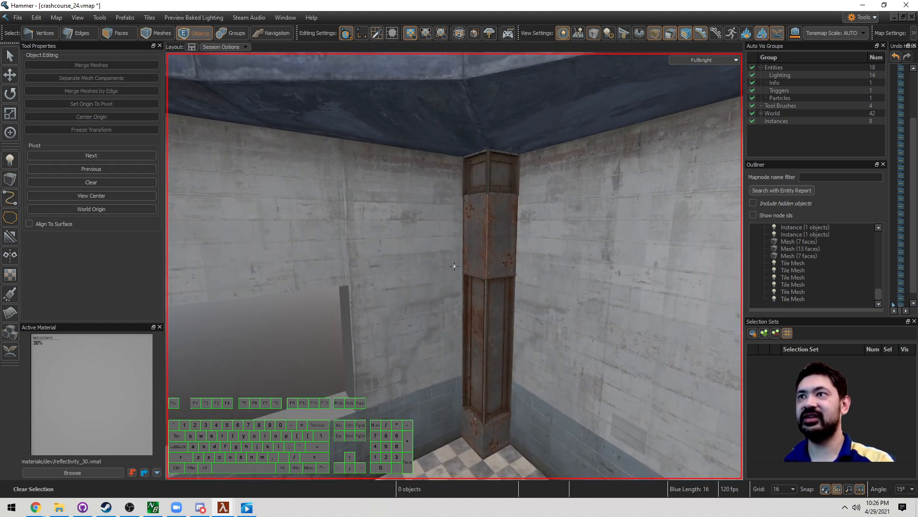
key(z)
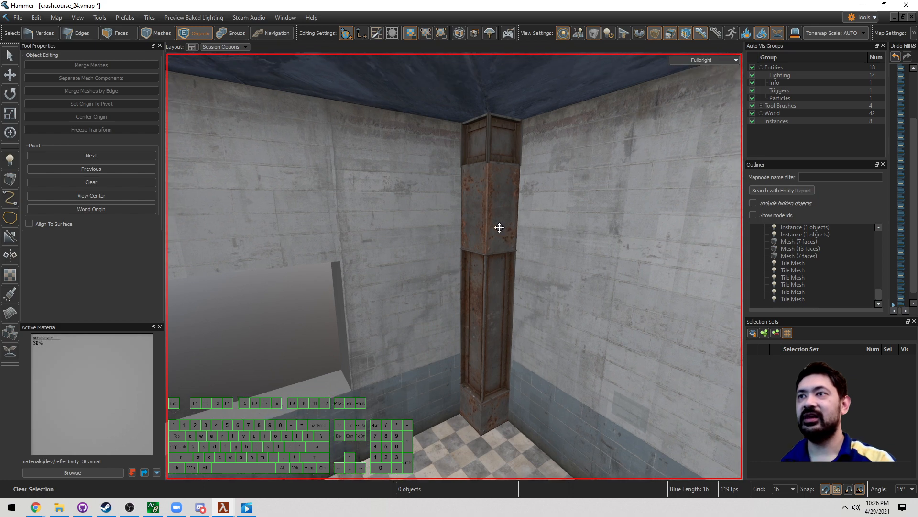
click(498, 227)
key(z)
key(s)
key(d)
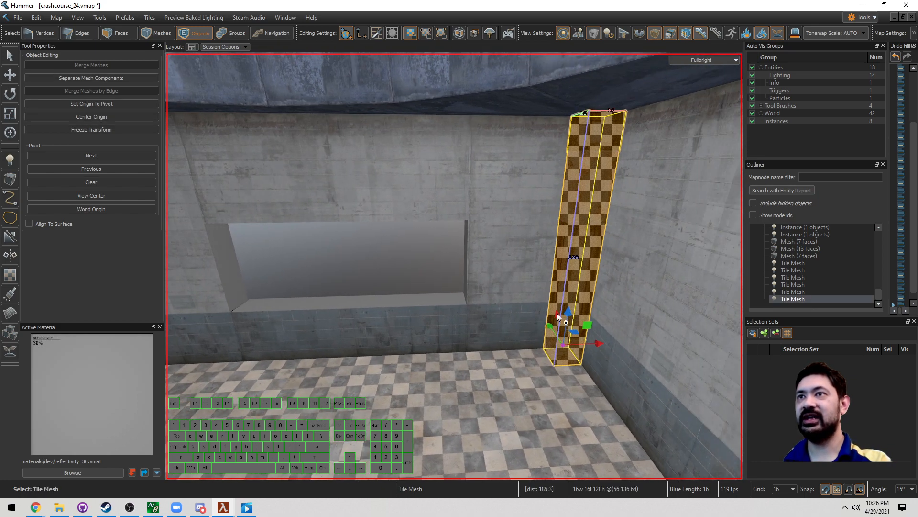
Step: Clone the girder column left along the wall, slide the copy further, and set grid to 8
shift+drag(588, 343, 233, 330)
key(z)
key(z)
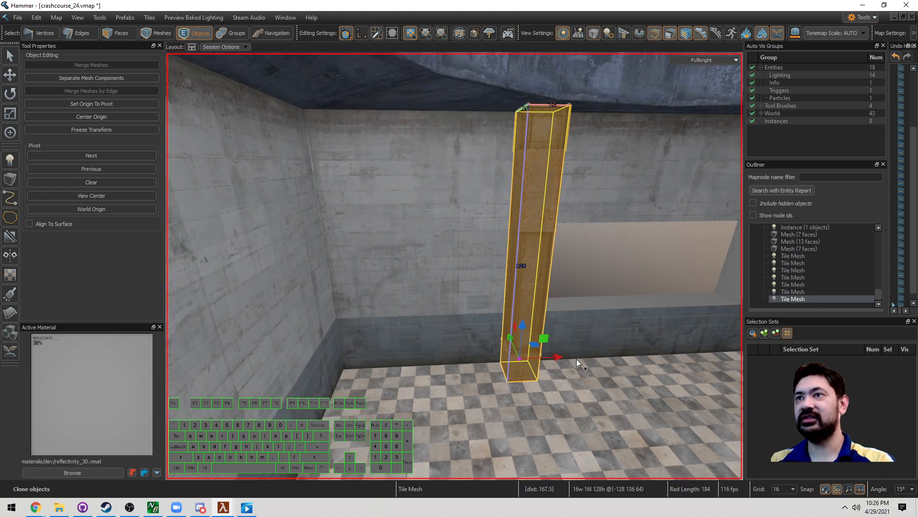
mouse_move(560, 356)
mouse_down()
mouse_move(342, 350)
mouse_move(359, 351)
mouse_move(352, 352)
mouse_up()
key([)
key(z)
Step: Add a second piece to the selection and clone both 200 units over
key(z)
shift+click(424, 324)
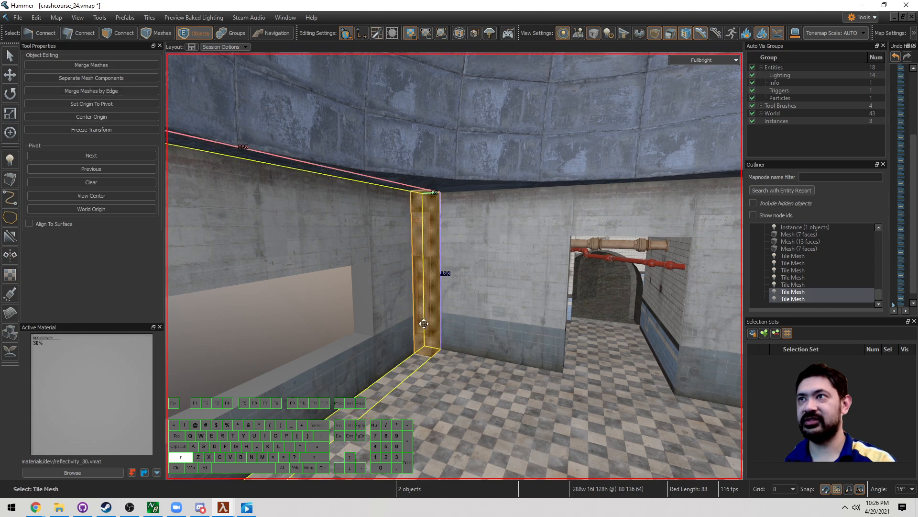
key(z)
key(s)
key(w)
key(z)
shift+drag(248, 331, 557, 356)
key(z)
key(w)
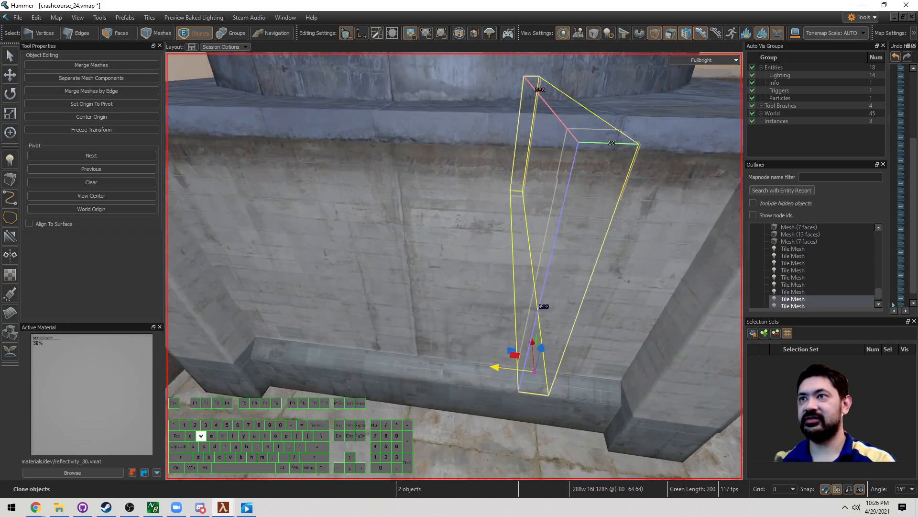
key(z)
Step: Slide a copied column into the corner and select its top side face
drag(478, 328, 306, 327)
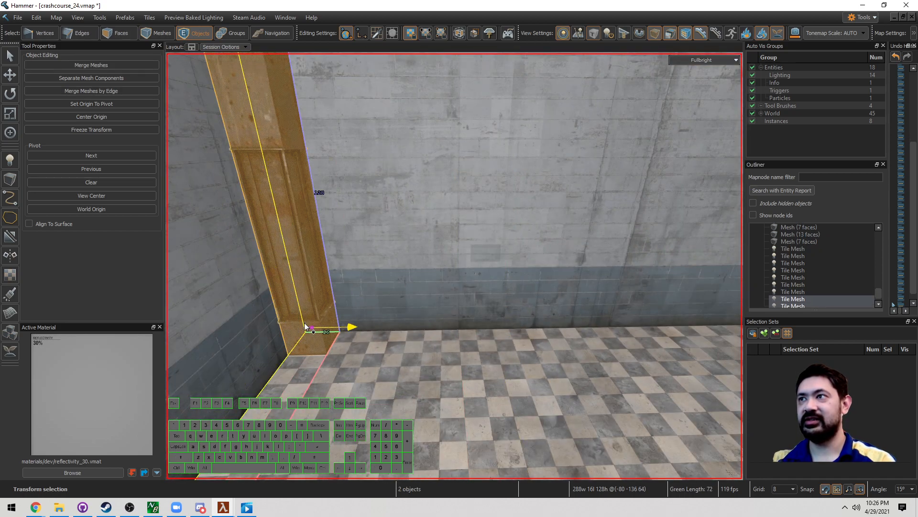
key(z)
key(s)
key(z)
key(3)
click(450, 231)
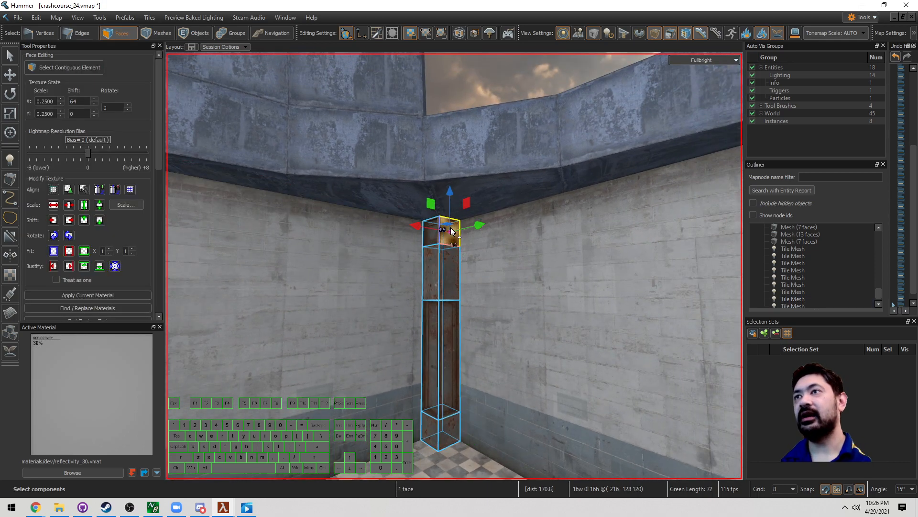
key(z)
key(w)
key(z)
key(z)
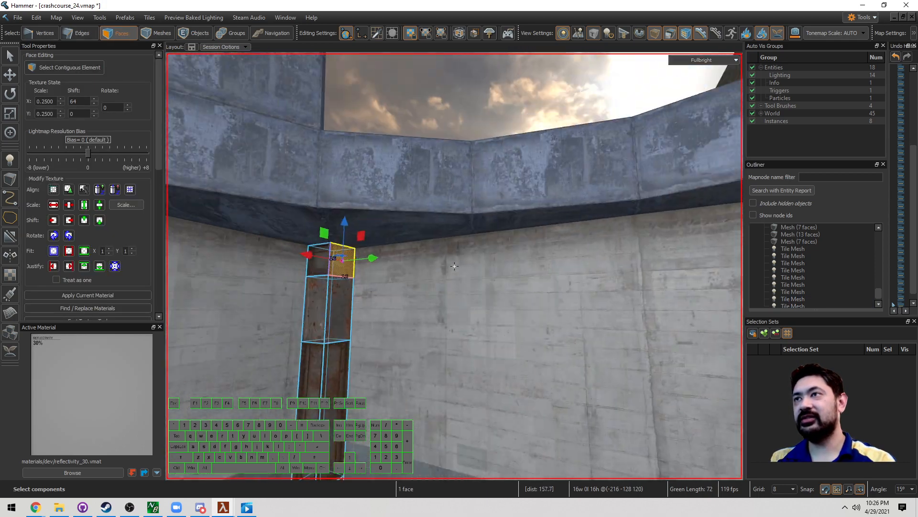
key(w)
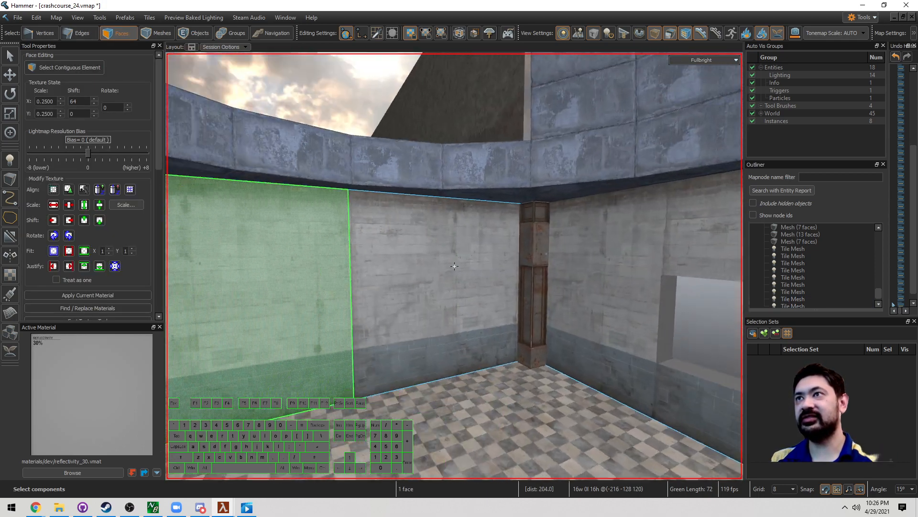
key(z)
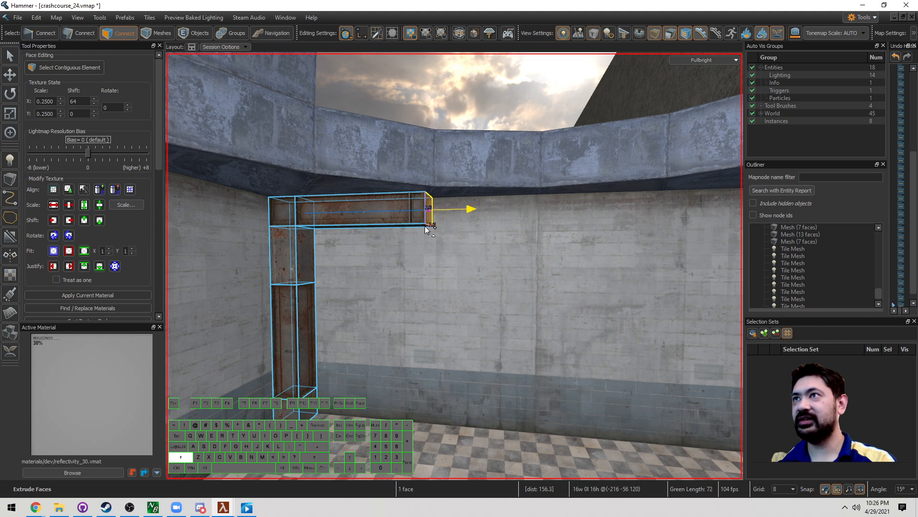
Step: Extrude the column-top face into a beam reaching the far column
key(z)
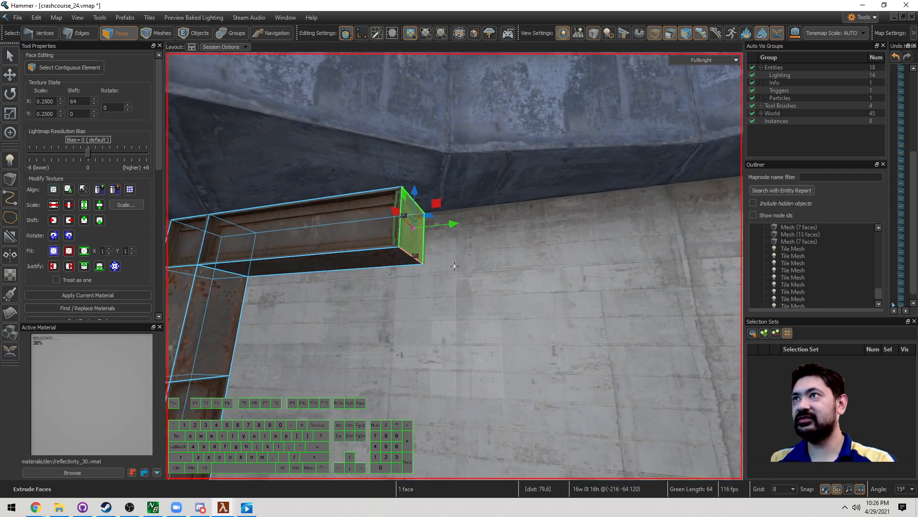
key(z)
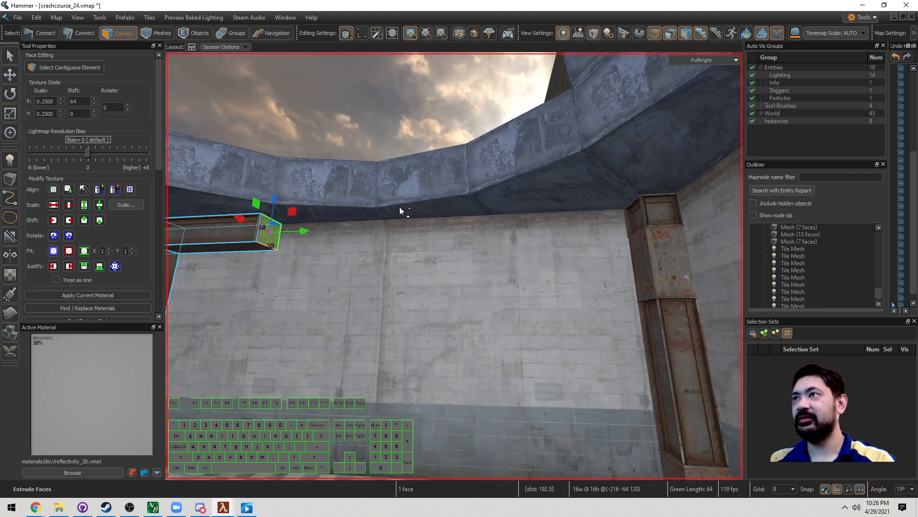
key(shift+g)
key(w)
key(d)
key(shift+g)
key(w)
key(d)
key(shift+g)
Step: Select and delete the covered top face of the column
key(s)
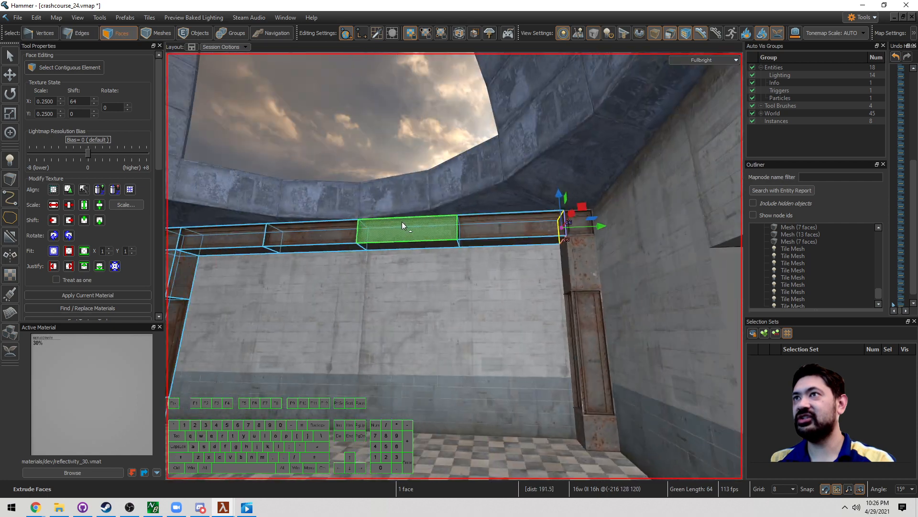
key(5)
key(Escape)
key(z)
key(w)
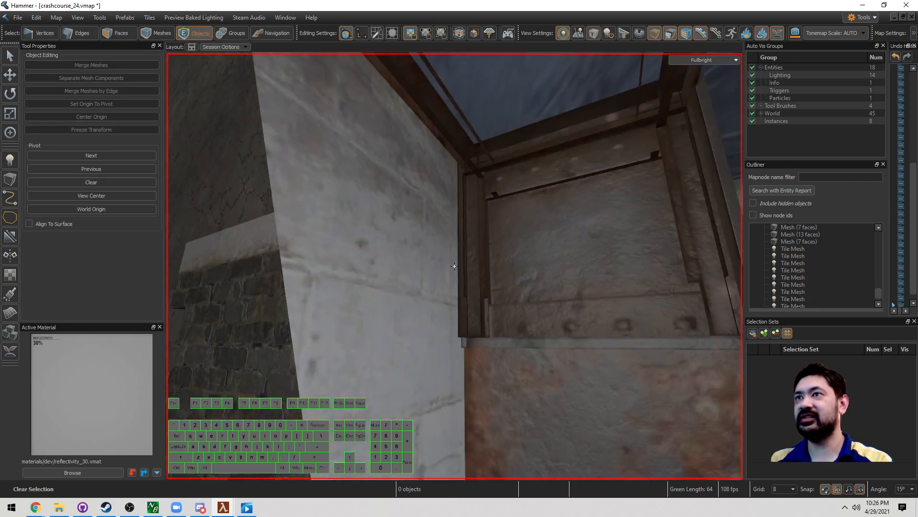
key(z)
key(3)
click(531, 261)
key(z)
key(s)
key(z)
key(Delete)
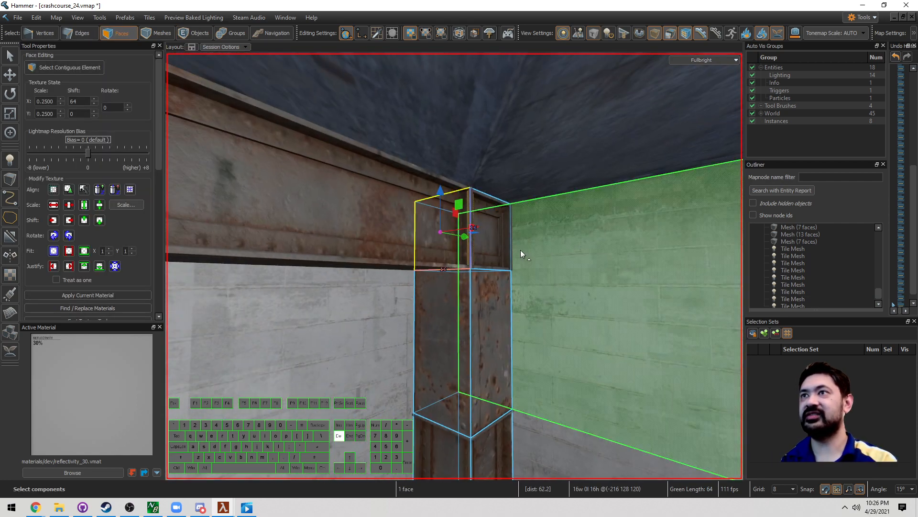
Step: Select and delete the beam's hidden end-cap face
key(z)
key(d)
key(w)
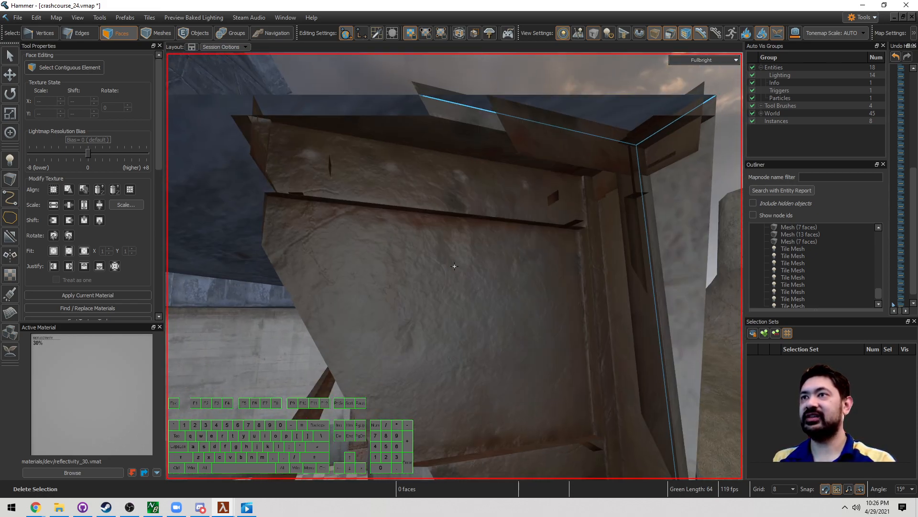
key(z)
click(518, 281)
key(z)
key(a)
key(s)
key(z)
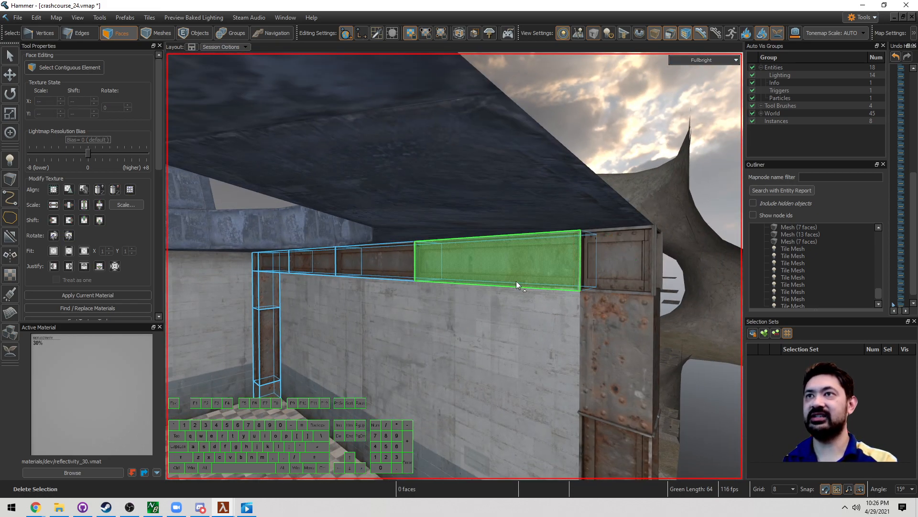
key(Delete)
Step: Return to whole-object selection and select a column
key(z)
key(5)
right_drag(454, 266, 469, 243)
click(469, 243)
Step: Delete the two extra columns
shift+click(380, 236)
right_drag(381, 236, 369, 237)
key(Delete)
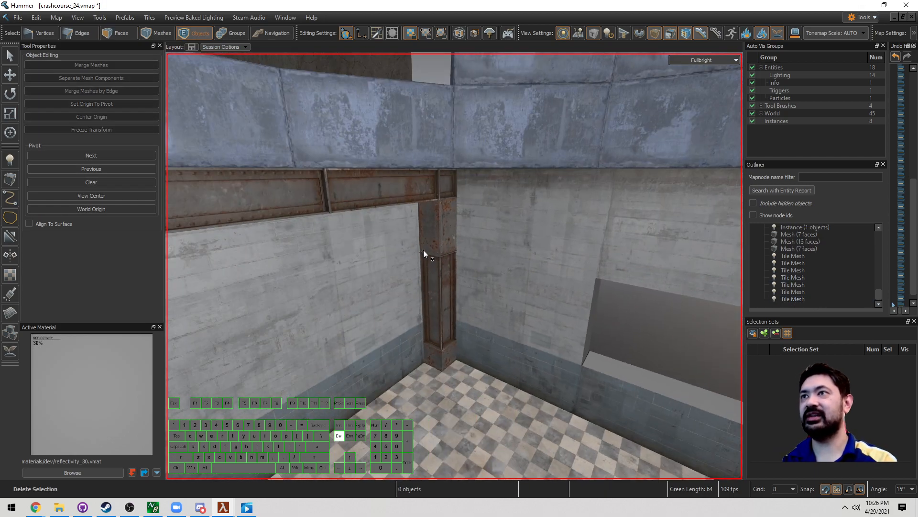
Step: Clone the corner column and its beam to another wall, shifting the copy 16 units left
click(423, 250)
right_drag(424, 251, 368, 242)
shift+click(350, 213)
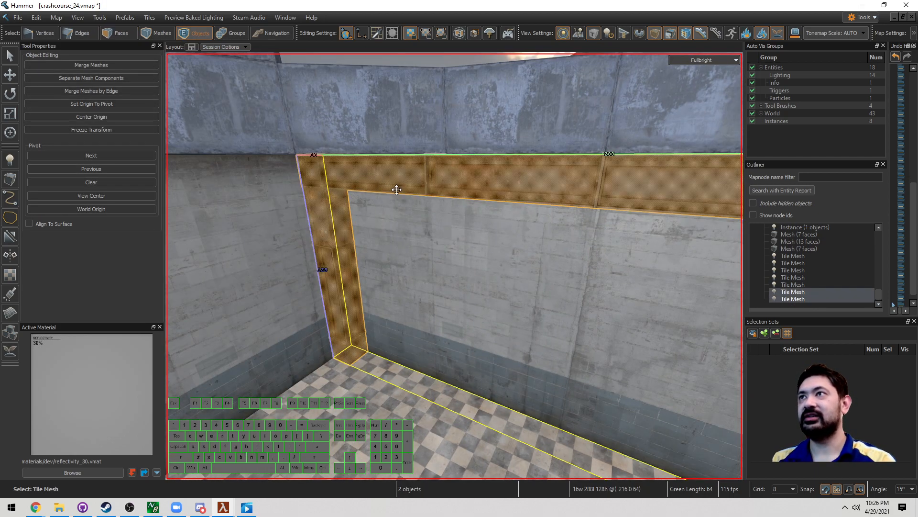
key(a)
right_drag(397, 189, 399, 196)
key(w)
key(d)
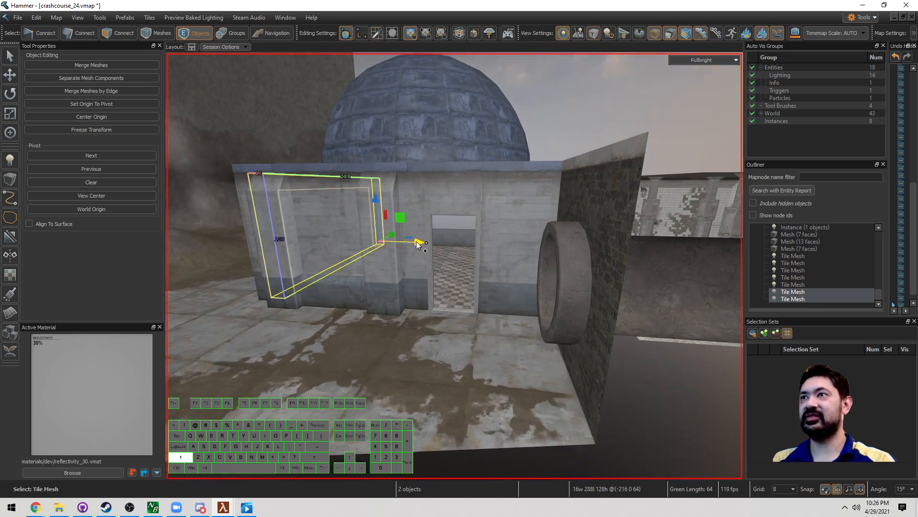
key(w)
right_drag(527, 257, 527, 260)
key(d)
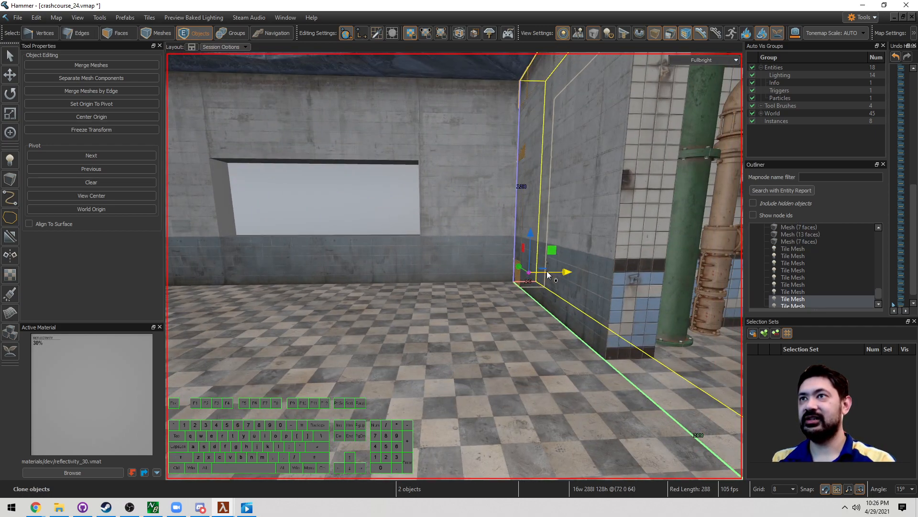
drag(523, 282, 501, 283)
Step: Select the copied beam's end face and extend it left over the window
key(w)
right_drag(529, 284, 455, 266)
key(3)
click(530, 262)
key(s)
right_drag(557, 264, 455, 266)
shift+drag(594, 228, 454, 236)
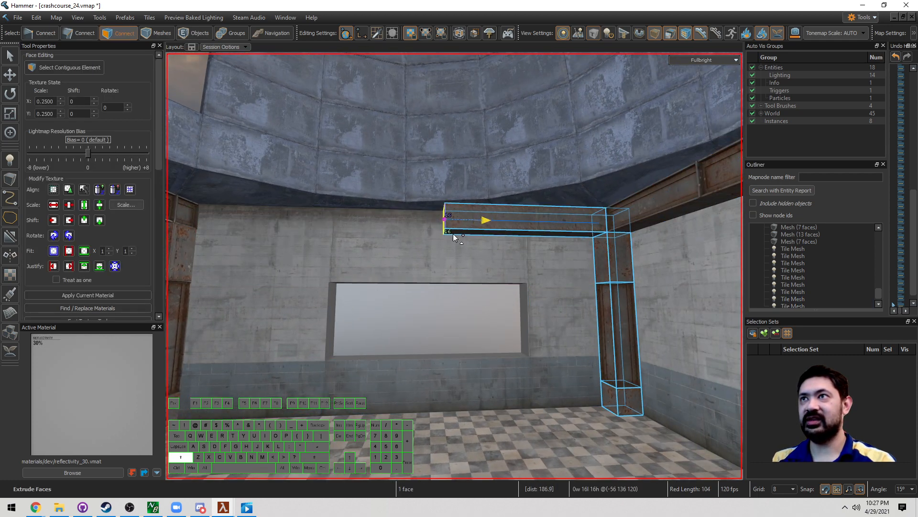
Step: Undo the beam extension and extend the beam end 48 units left instead
key(ctrl+z)
right_drag(536, 233, 572, 231)
key(w)
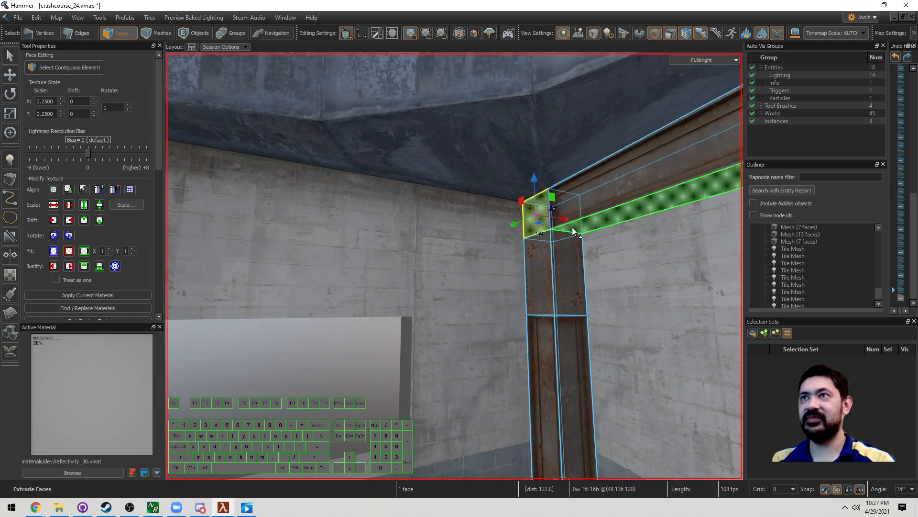
shift+drag(563, 219, 433, 228)
click(449, 212)
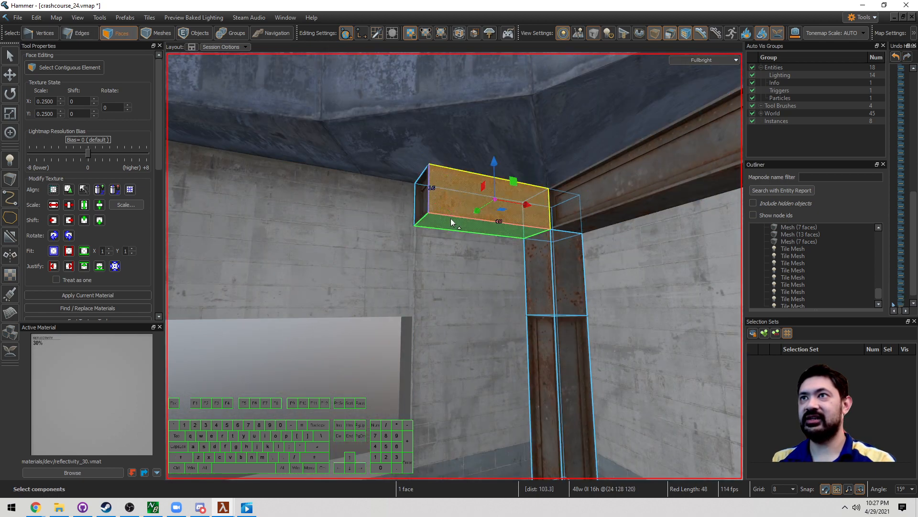
key(a)
right_drag(451, 218, 454, 266)
key(s)
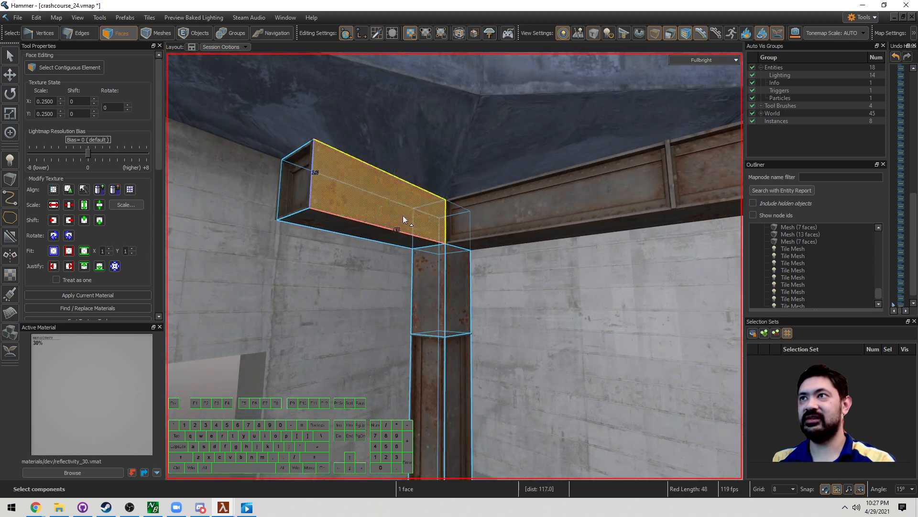
Step: Apply the detail_inset girder style to the connected pillar and beam faces
double_click(402, 215)
right_click(403, 215)
mouse_move(463, 231)
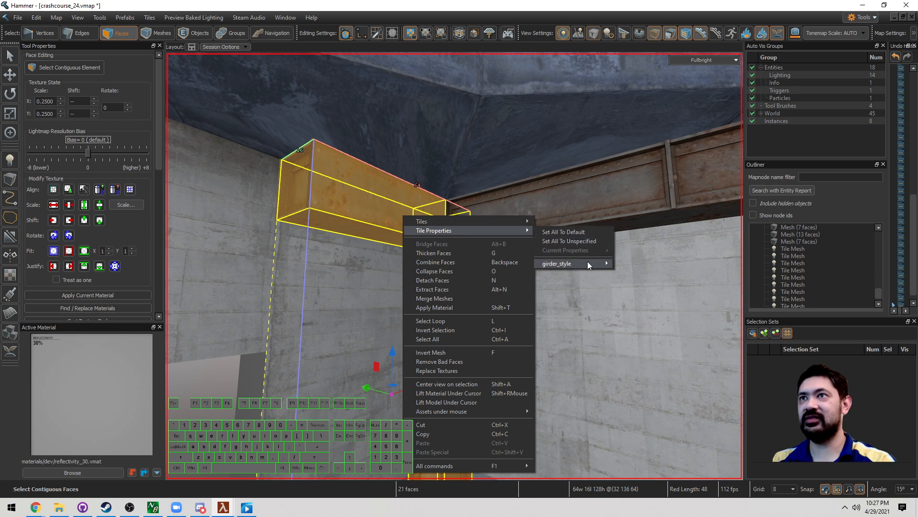
click(631, 274)
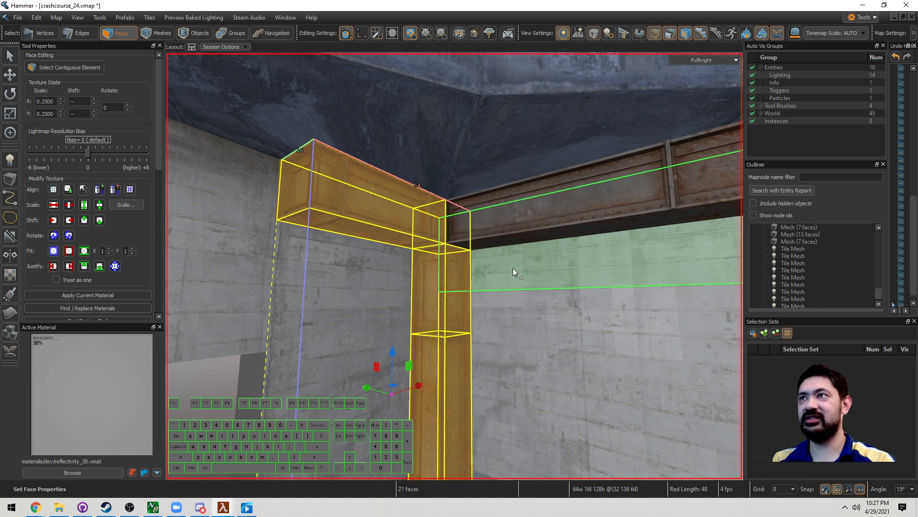
Step: Select the beam's end face and extrude a new beam segment leftward
click(394, 232)
click(303, 202)
right_drag(303, 202, 455, 266)
key(d)
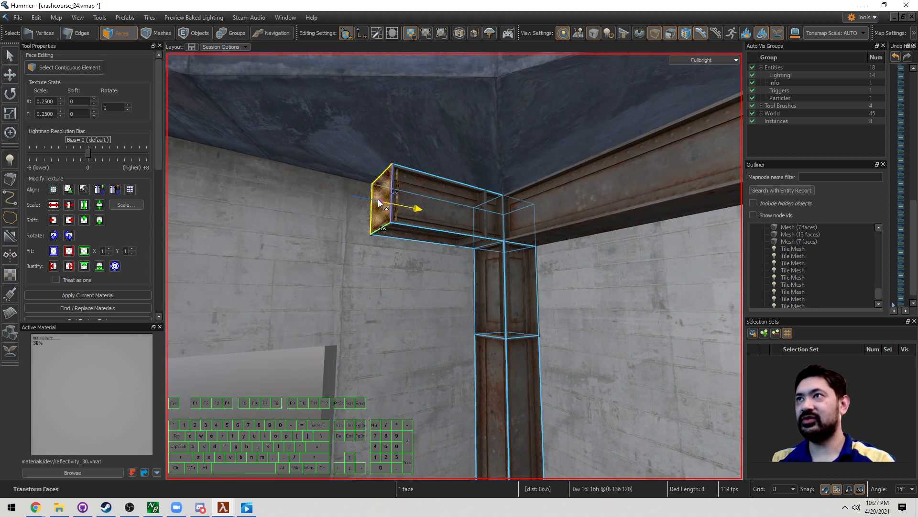
right_drag(378, 203, 513, 218)
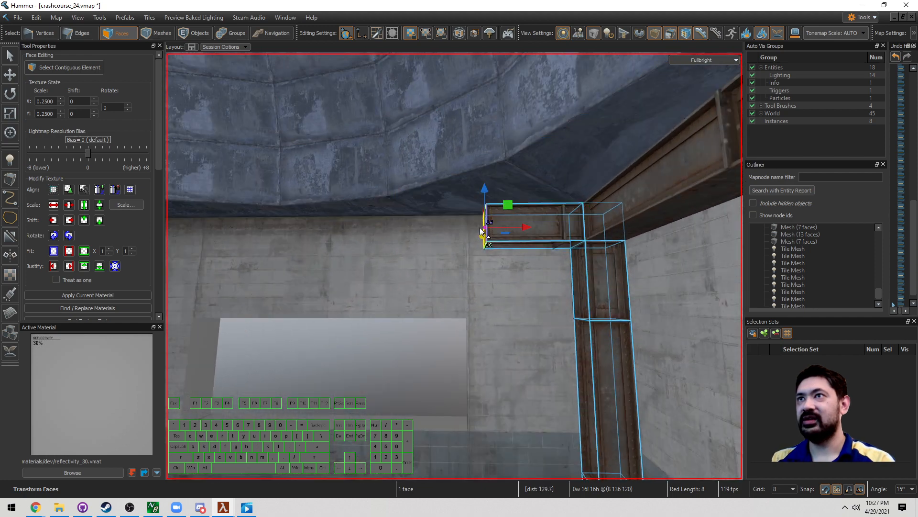
drag(424, 234, 433, 233)
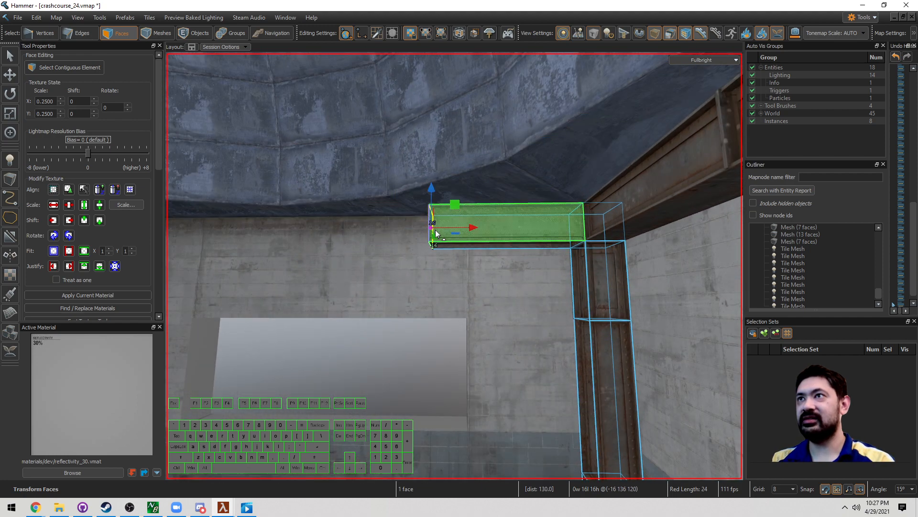
key(s)
key(a)
shift+drag(569, 240, 464, 246)
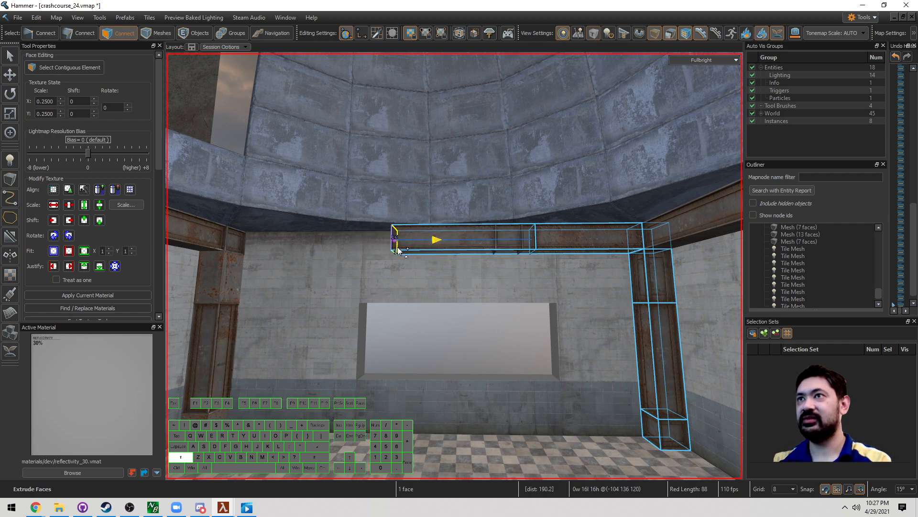
Step: Extend the beam end two further 64-unit steps left and clear the selection
key(w)
key(shift+g)
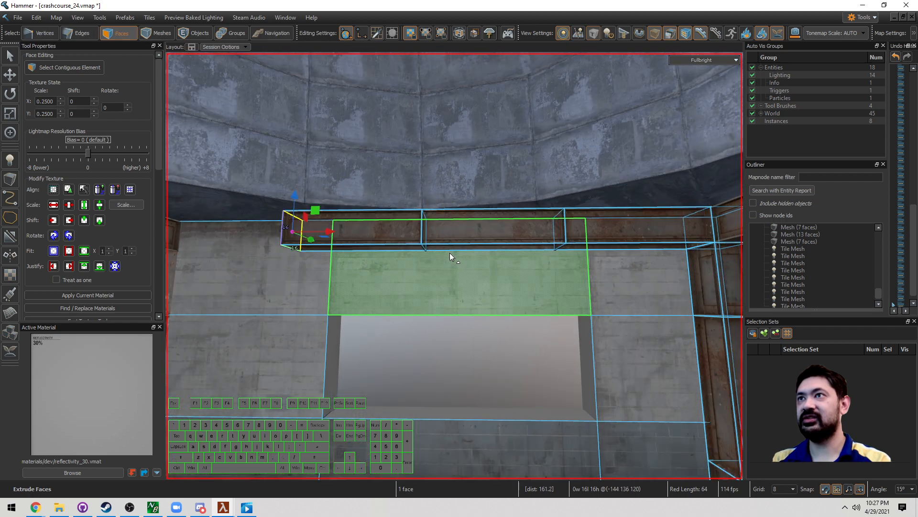
key(a)
key(shift+g)
key(a)
key(5)
key(Escape)
Step: Select the two rusty beams as whole objects
right_drag(464, 290, 403, 277)
key(d)
key(a)
click(499, 269)
key(3)
click(475, 274)
key(3)
key(3)
click(414, 252)
key(5)
click(442, 245)
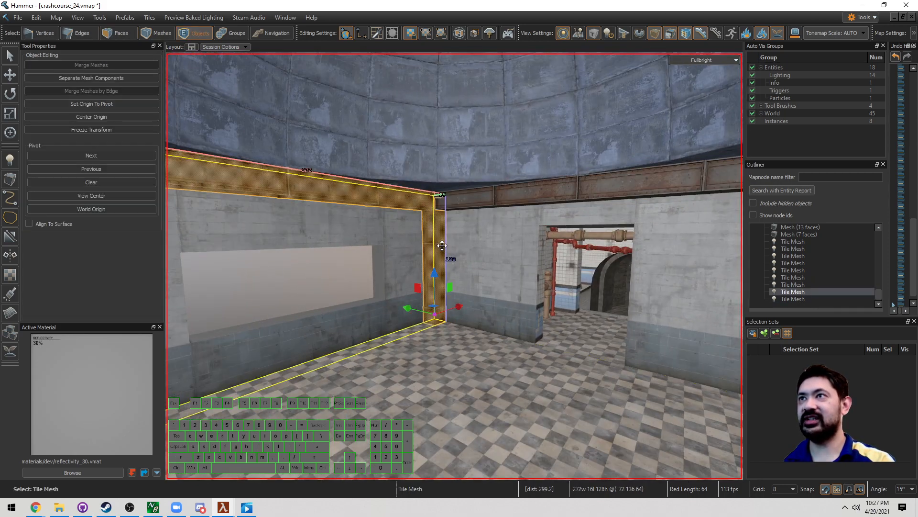
shift+click(455, 202)
right_drag(455, 203, 422, 199)
Step: Hide all but the beams, then select the right beam's side and top faces and the leg's side faces
key(ctrl+h)
key(3)
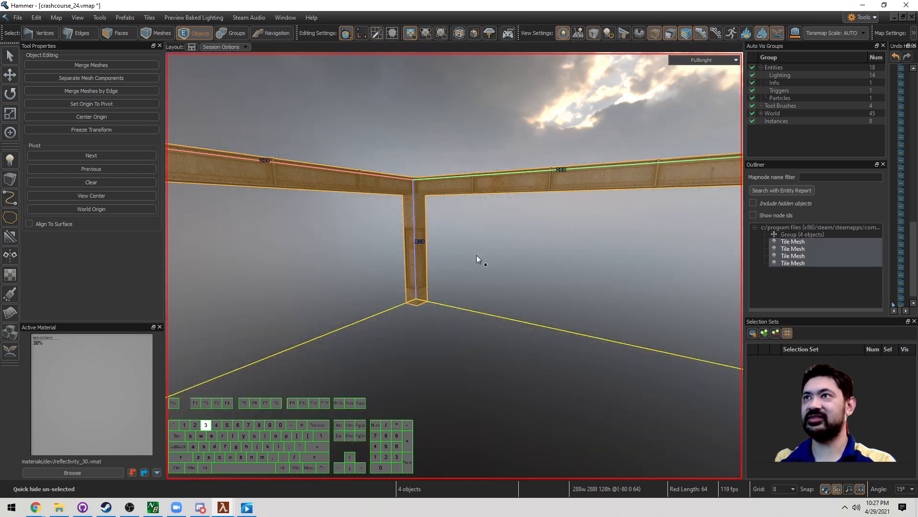
key(w)
key(d)
mouse_move(477, 254)
right_down()
mouse_move(453, 262)
mouse_move(481, 256)
right_up()
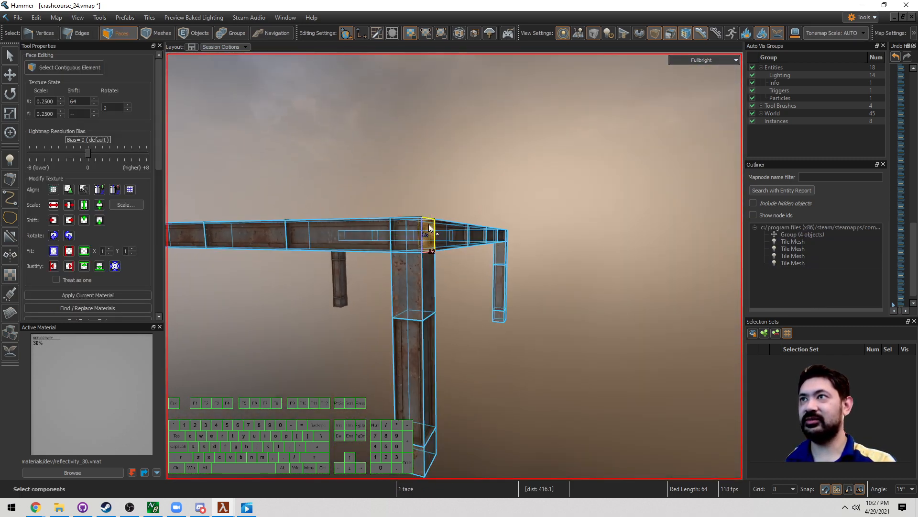
key(w)
mouse_move(424, 367)
right_down()
mouse_move(451, 267)
mouse_move(412, 361)
right_up()
key(s)
key(w)
right_drag(439, 291, 461, 214)
key(s)
key(w)
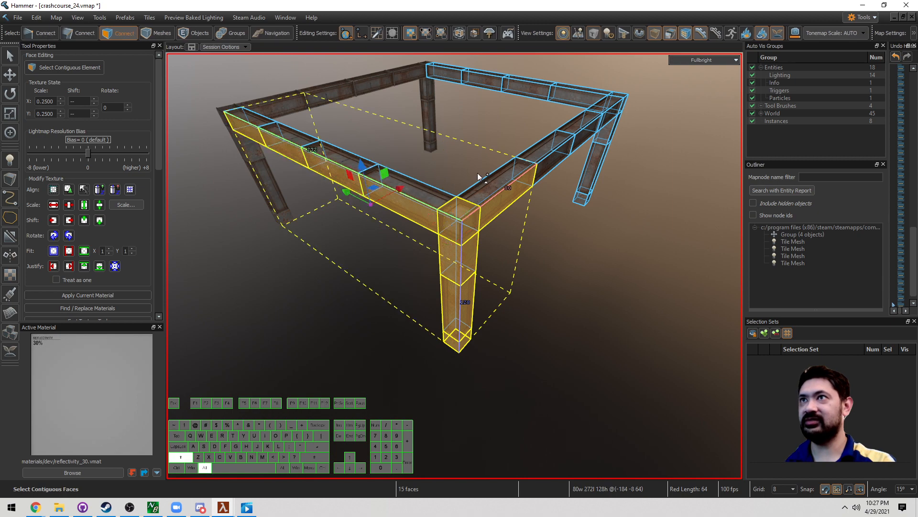
key(a)
right_drag(552, 166, 476, 311)
key(w)
key(d)
alt+shift+double_click(456, 226)
key(d)
key(s)
key(w)
alt+shift+double_click(466, 303)
Step: Add the near beam's inner side faces and delete all 61 selected faces
key(a)
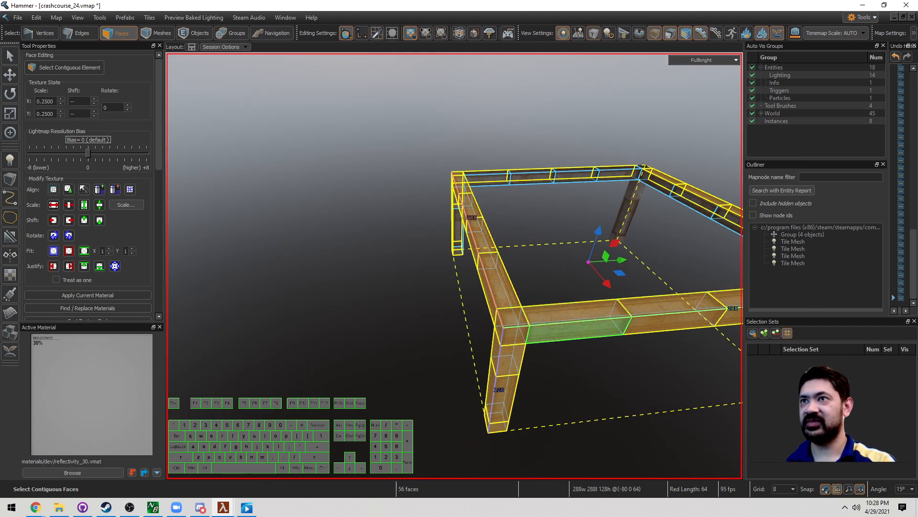
key(a)
right_drag(572, 315, 455, 266)
alt+shift+double_click(549, 331)
key(a)
key(a)
key(w)
key(d)
key(Delete)
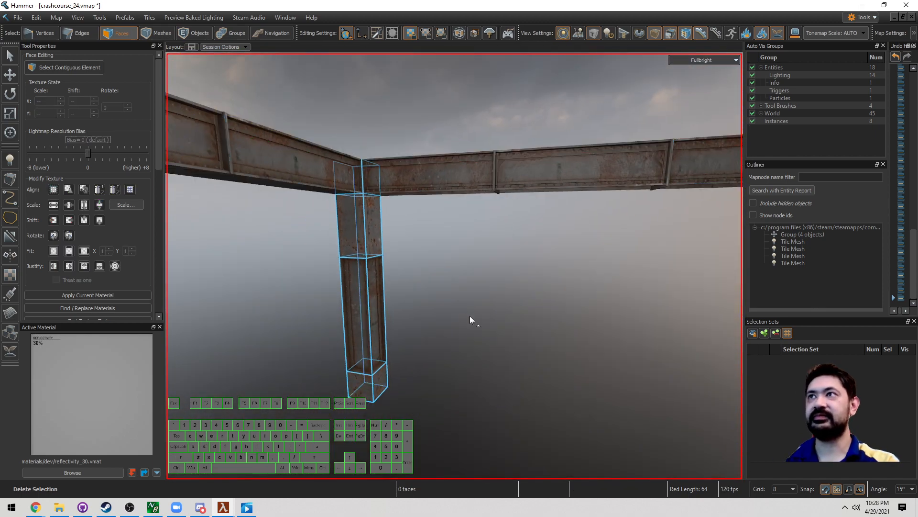
Step: Turn to the corner column leg and select its top and bottom faces
right_drag(469, 315, 455, 266)
key(a)
key(5)
right_drag(503, 322, 454, 266)
key(3)
right_drag(448, 309, 447, 253)
key(w)
key(a)
key(d)
key(s)
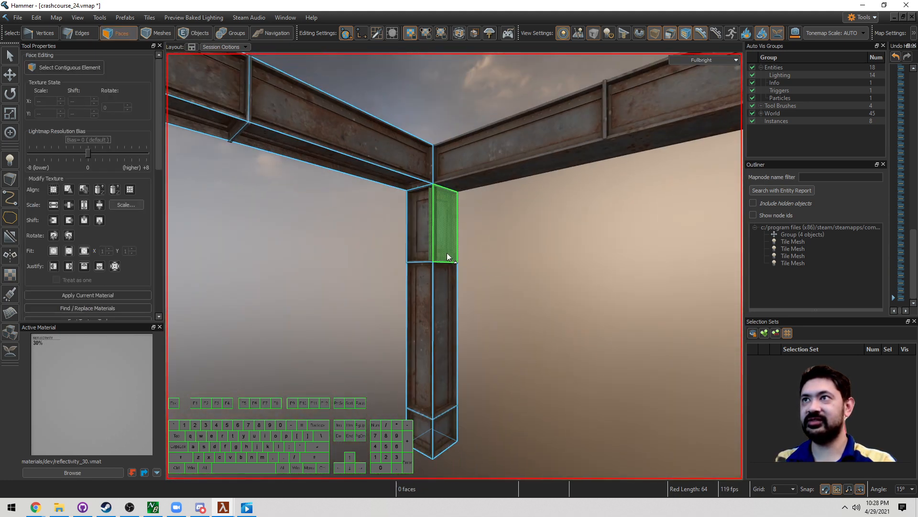
click(447, 250)
shift+drag(433, 436, 423, 436)
shift+right_drag(423, 437, 455, 266)
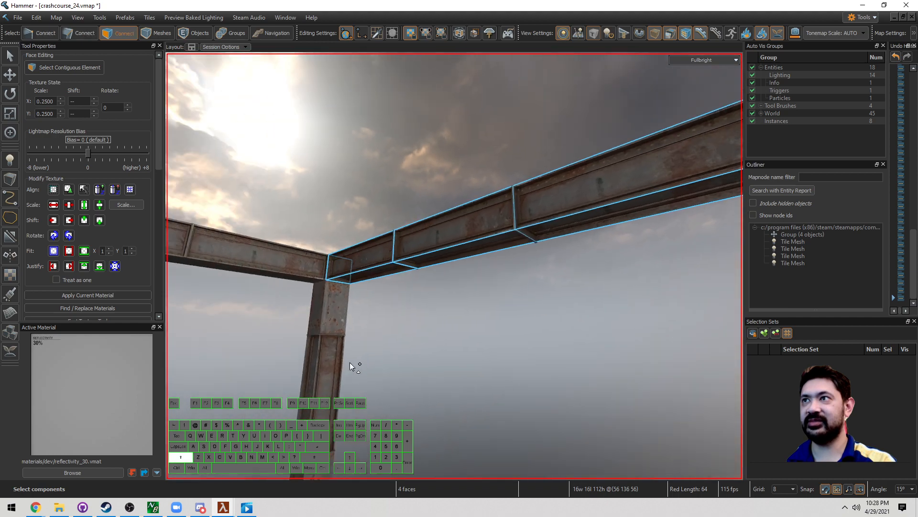
right_drag(336, 317, 455, 266)
Step: Apply the first girder_style tile option to the leg's two upper faces
click(349, 200)
key(w)
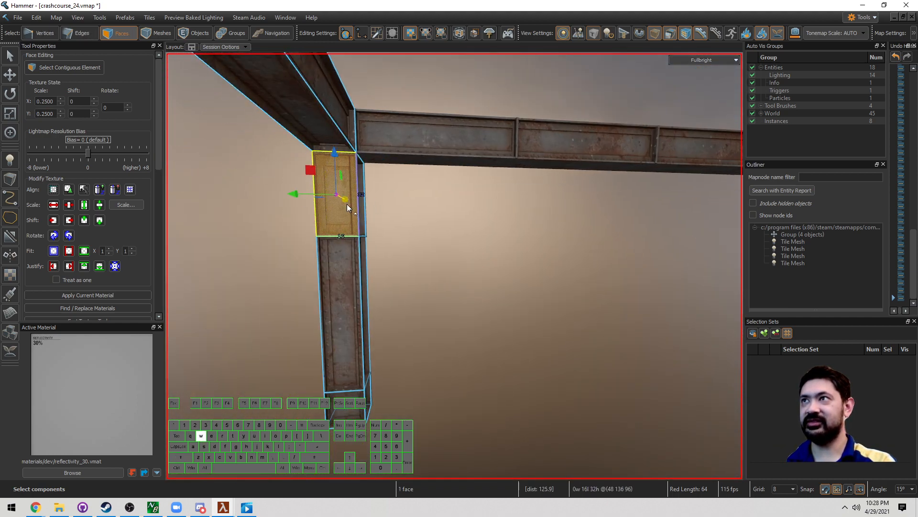
shift+click(317, 168)
right_click(310, 177)
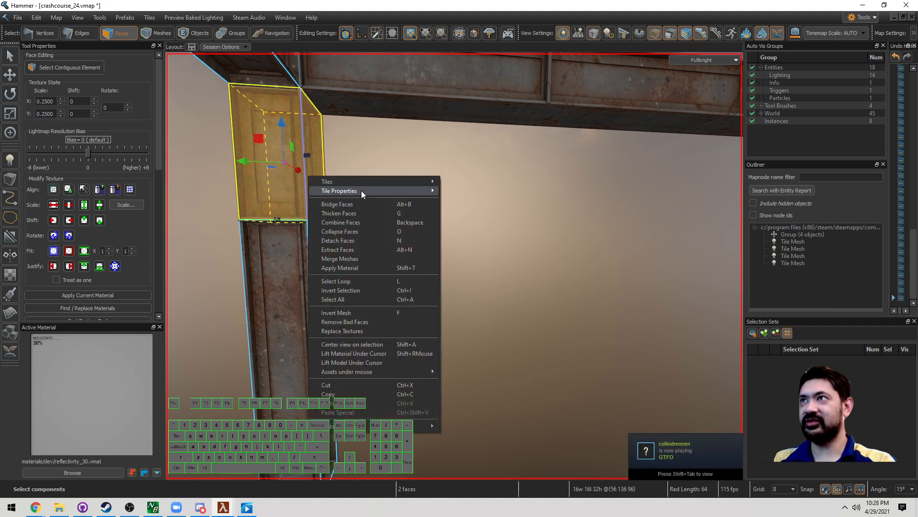
mouse_move(360, 190)
mouse_move(509, 222)
click(543, 224)
key(Escape)
key(Escape)
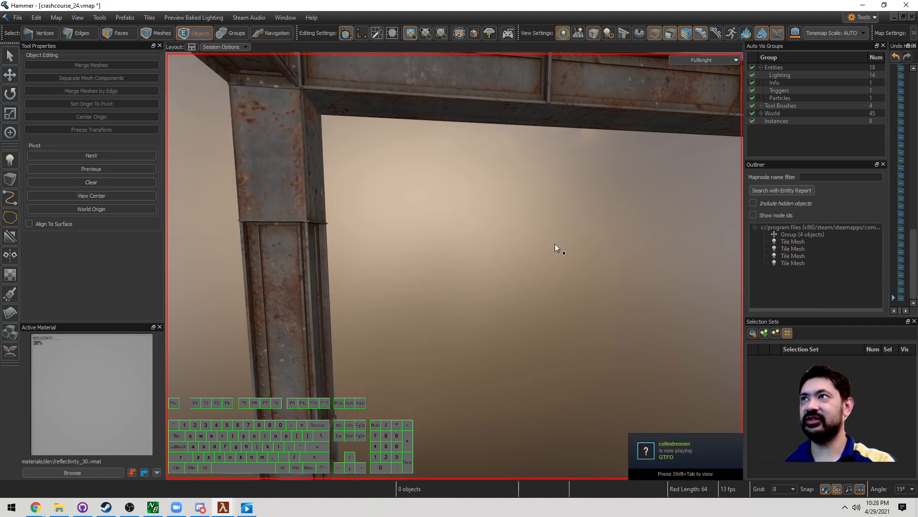
right_drag(555, 243, 454, 266)
Step: Reveal the hidden walls and floor, move to the window wall, and activate the Block tool
key(u)
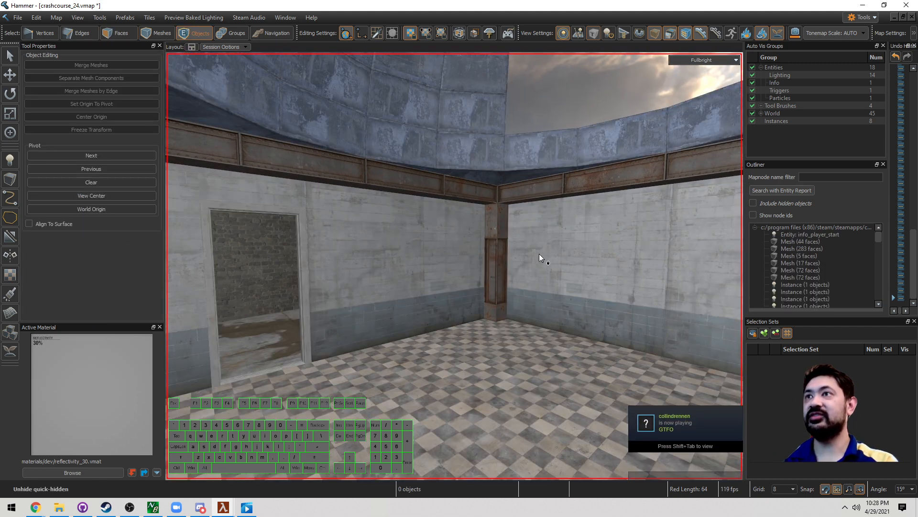
right_drag(519, 276, 454, 266)
key(d)
key(shift+b)
key(s)
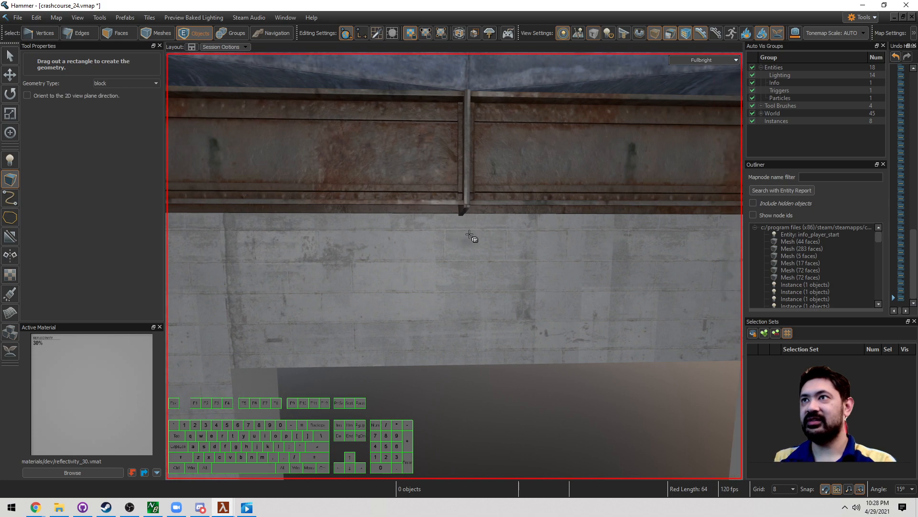
Step: Outline a small block on the wall just below the rusty beam
drag(472, 232, 472, 232)
key(ctrl+z)
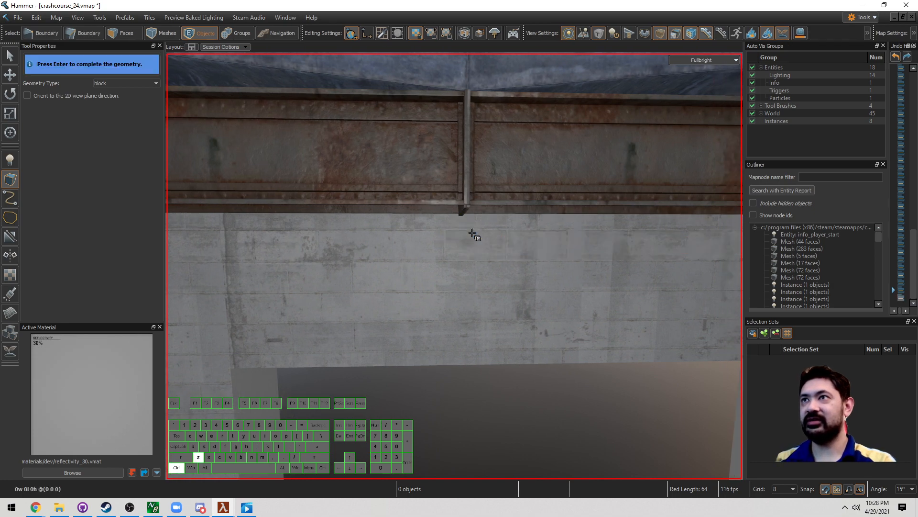
right_drag(472, 232, 454, 266)
key(w)
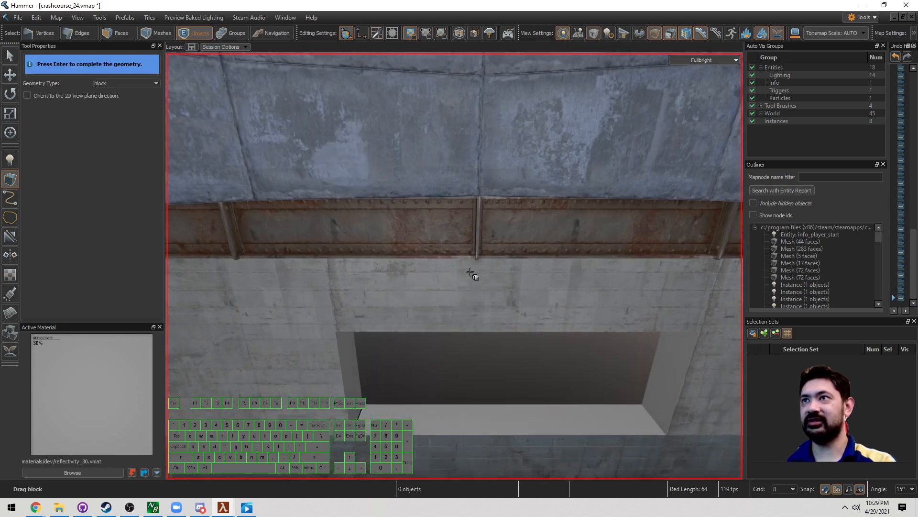
drag(499, 289, 499, 288)
key(d)
right_drag(499, 288, 454, 266)
key(w)
Step: Stretch the block to 8 × 32 × 32 and confirm it as a new mesh
drag(477, 329, 525, 348)
right_drag(525, 349, 504, 318)
key(s)
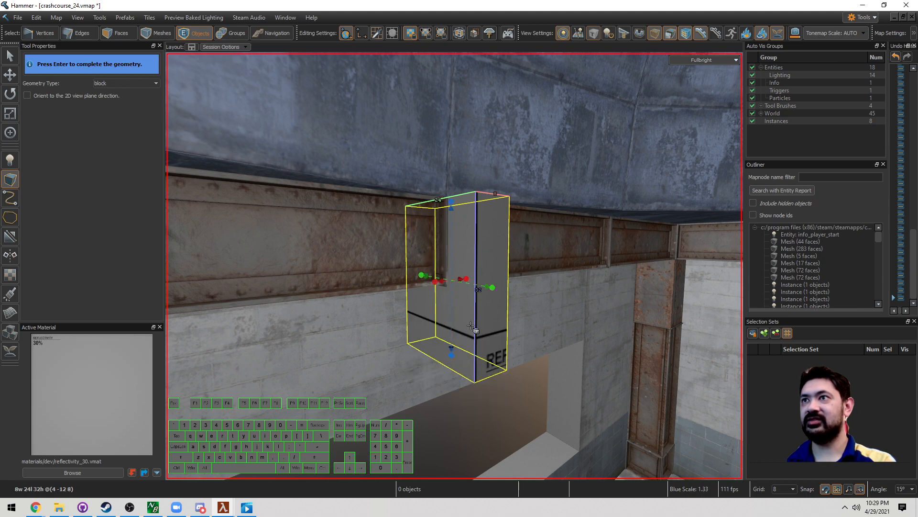
drag(493, 286, 522, 292)
right_drag(528, 293, 527, 298)
key(Return)
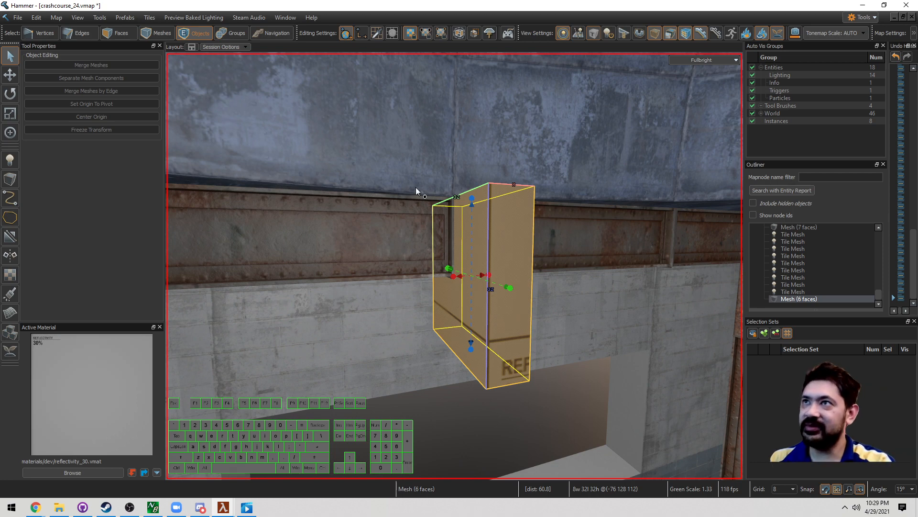
right_drag(496, 262, 498, 266)
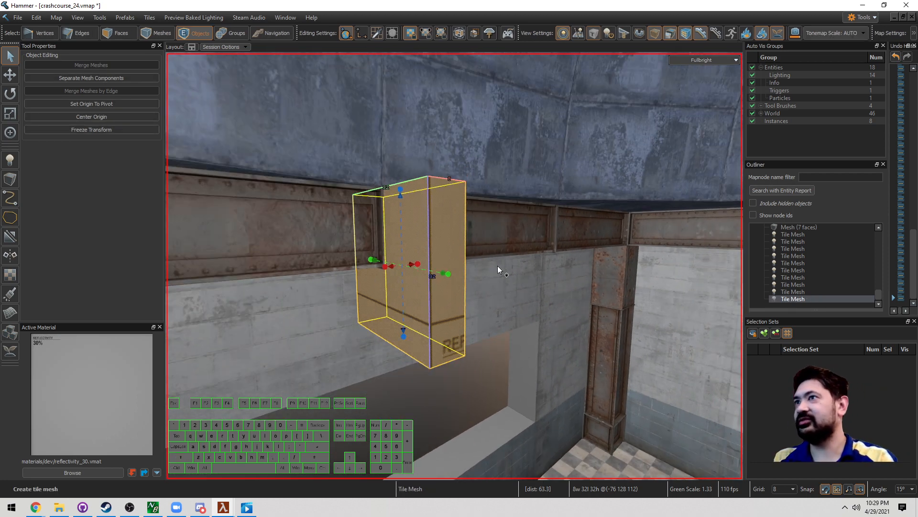
Step: Assign girder_classic_01_tileset to the tile mesh and set its girder_style to detail_crossbeam
key(alt+Return)
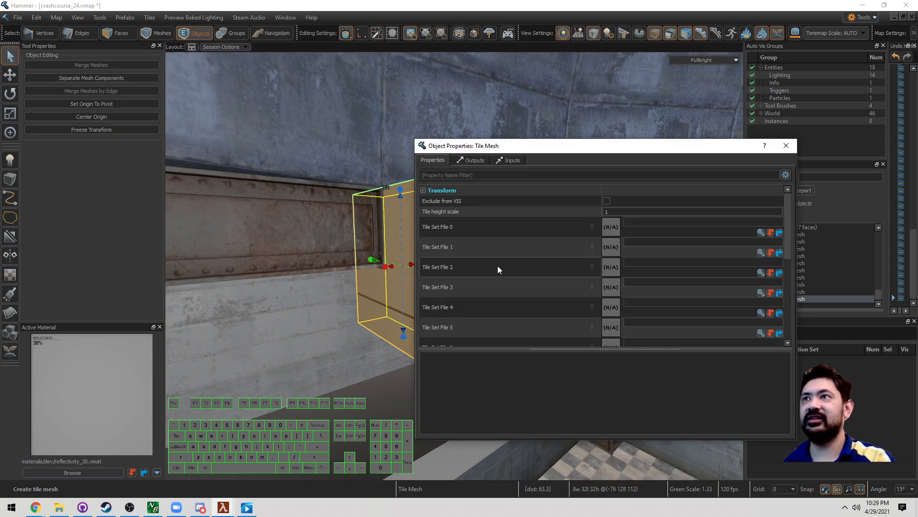
click(761, 233)
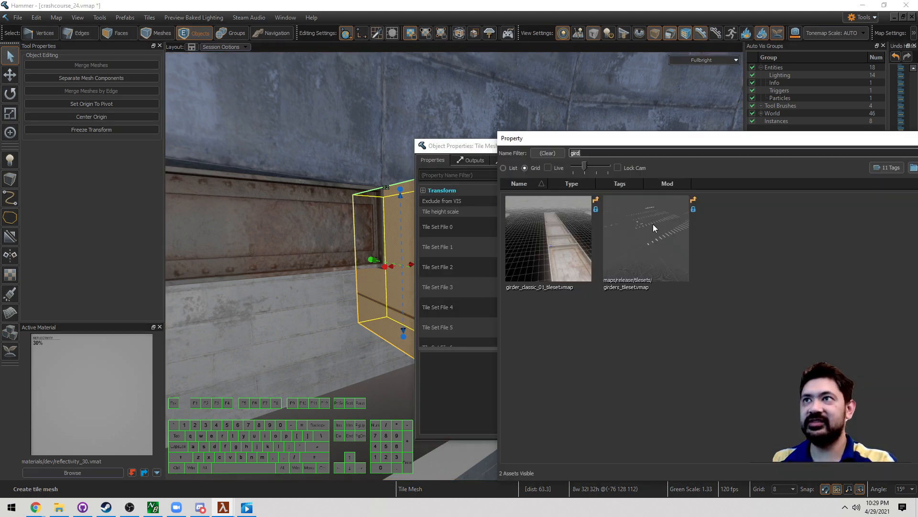
double_click(575, 225)
click(794, 146)
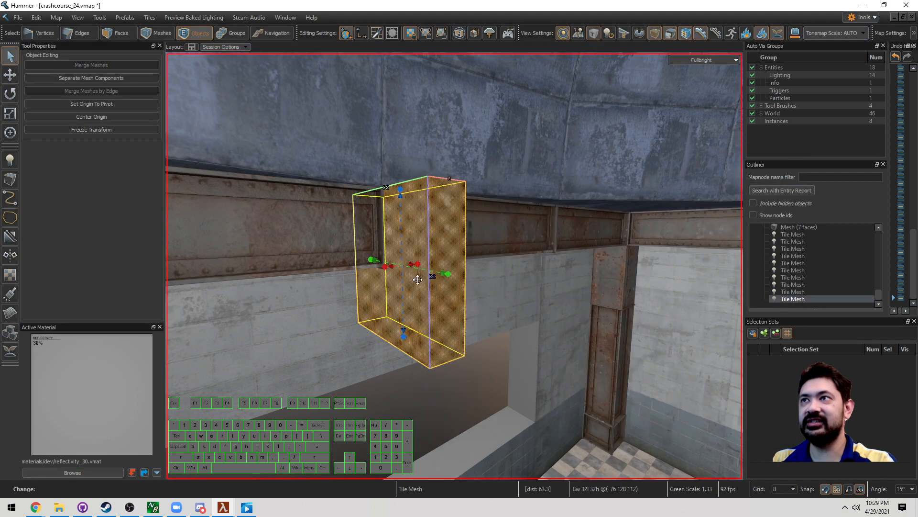
key(3)
right_click(387, 297)
mouse_move(464, 55)
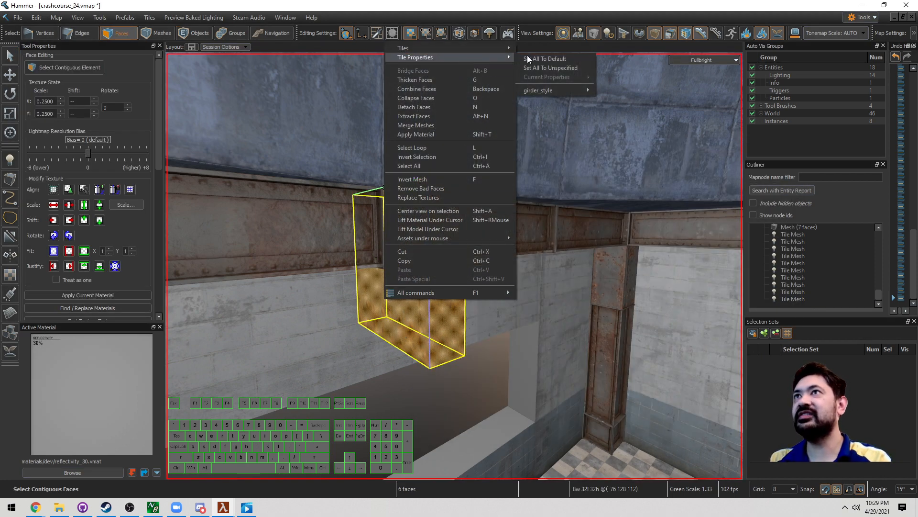
mouse_move(537, 90)
click(628, 122)
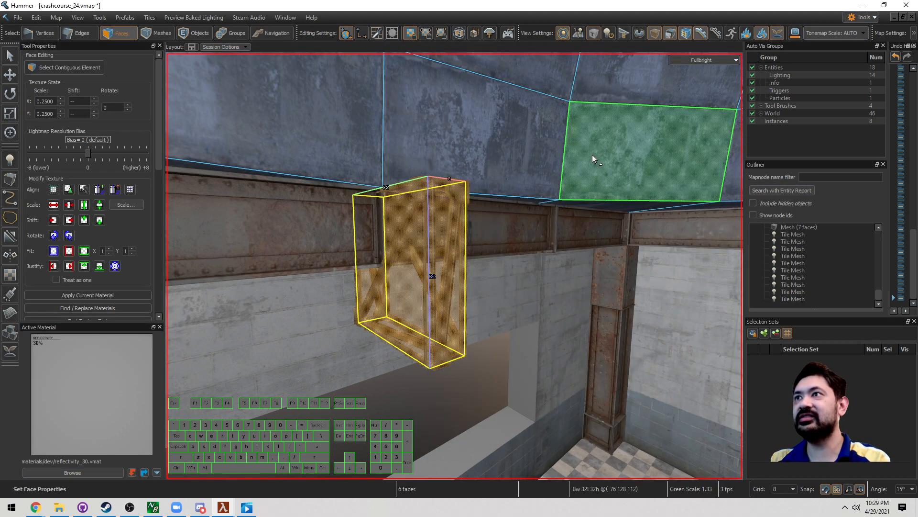
Step: Fly around the room to inspect the new cross-braced truss
key(z)
key(5)
key(Escape)
key(z)
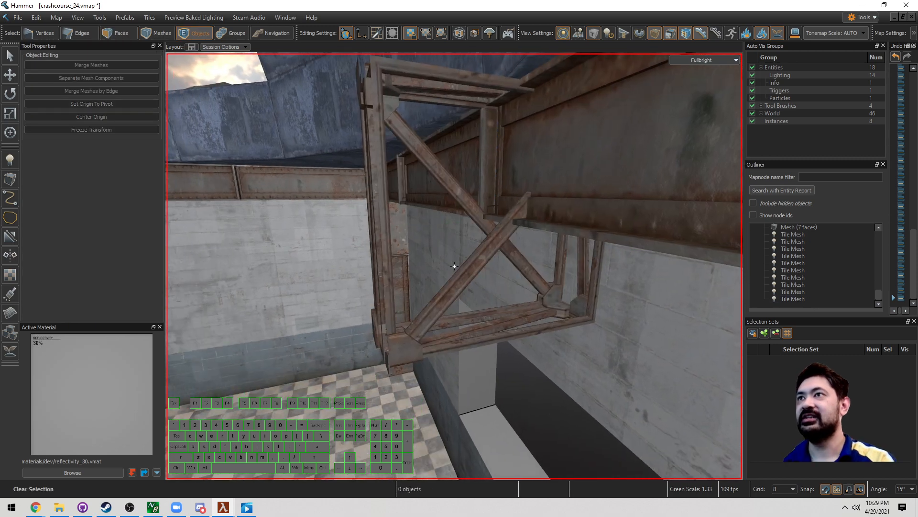
key(s)
key(w)
key(z)
key(3)
right_drag(516, 300, 519, 239)
key(5)
key(Escape)
key(w)
key(s)
key(a)
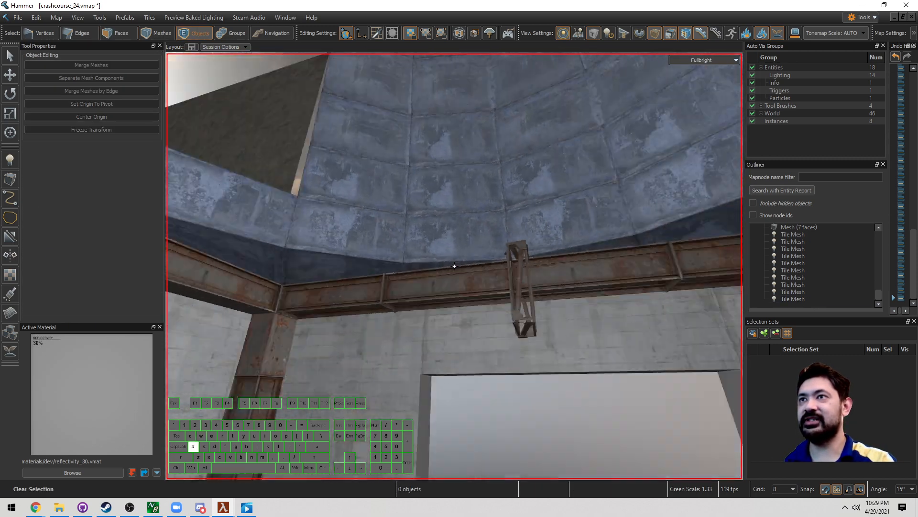
key(w)
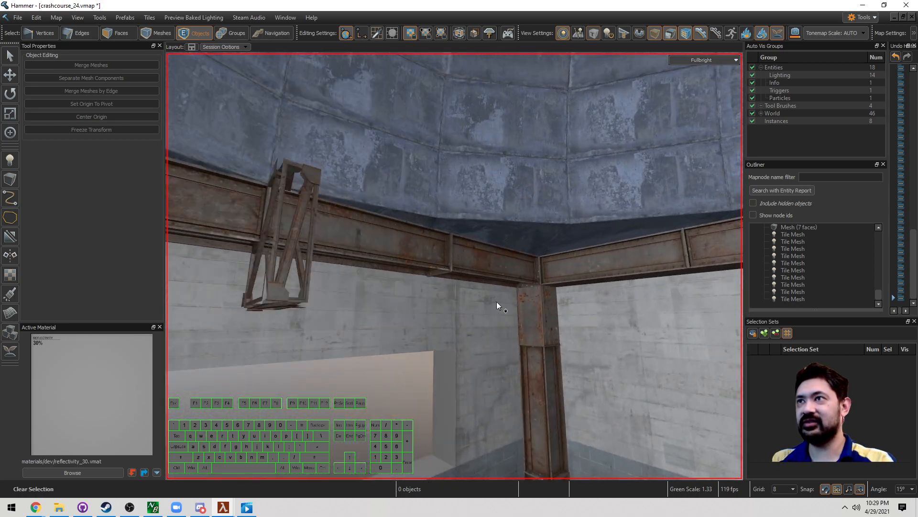
Step: Return to the truss and select a face of its box
key(s)
key(w)
key(w)
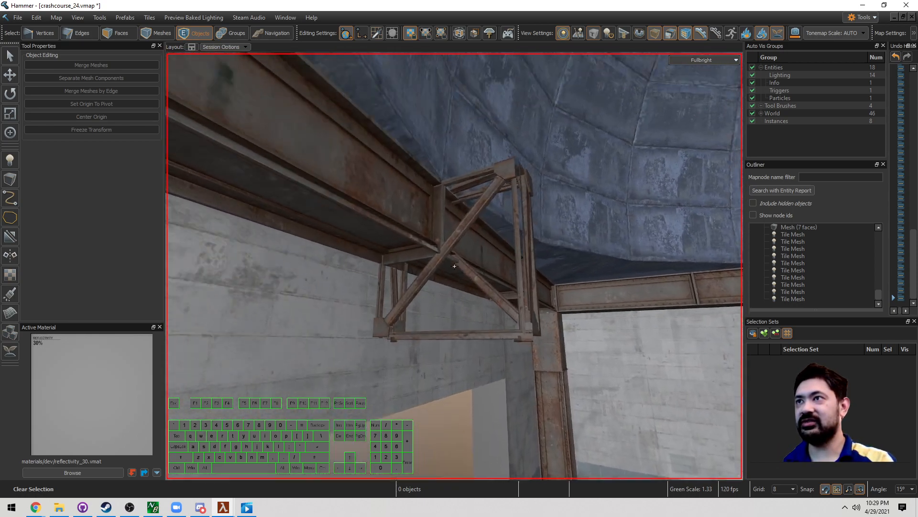
key(s)
key(3)
click(422, 286)
key(w)
right_drag(454, 266, 437, 316)
Step: Add the truss box's side face to the selection and delete the three selected faces
key(s)
key(w)
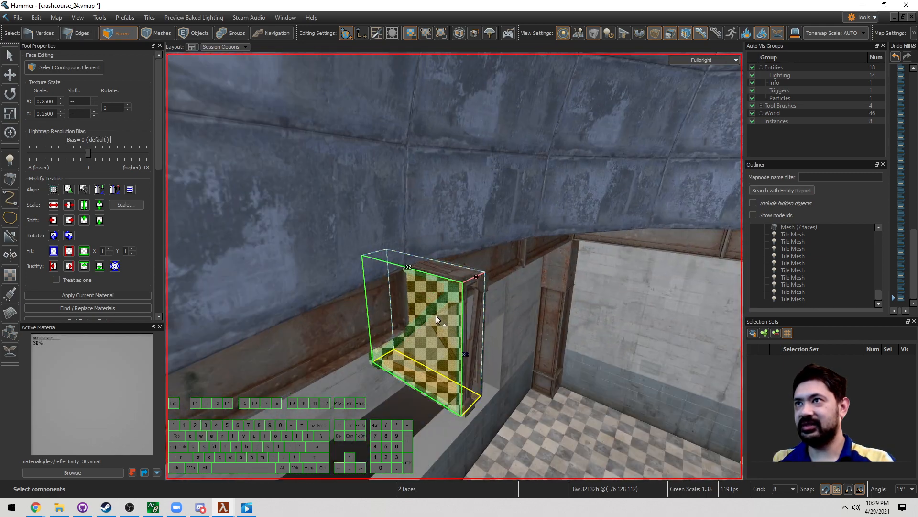
right_drag(455, 273, 457, 269)
key(d)
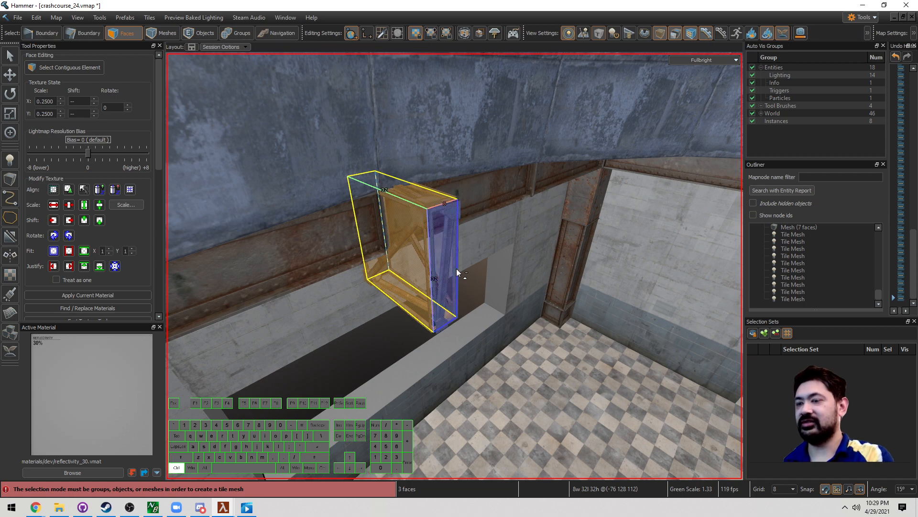
key(Delete)
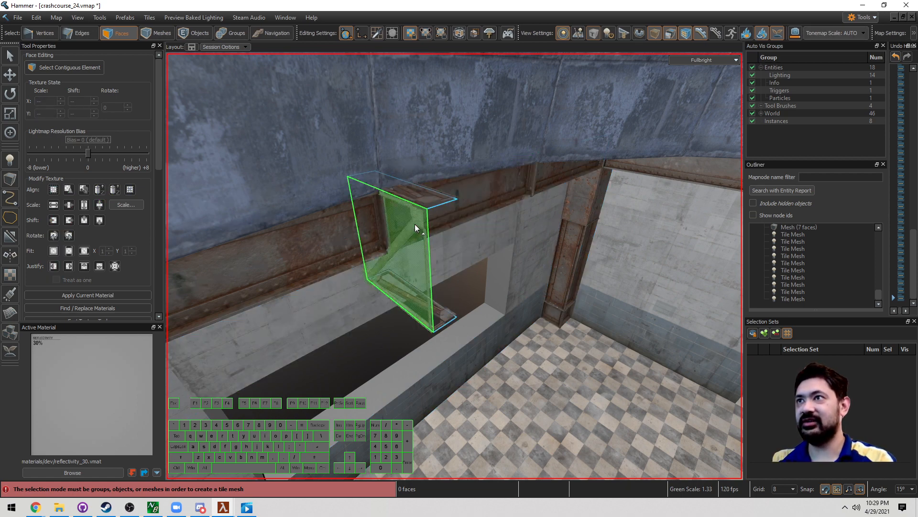
Step: Select the bracket's bottom face and switch to the Move tool
right_drag(420, 203, 415, 250)
click(428, 282)
key(t)
mouse_move(429, 281)
right_down()
mouse_move(454, 266)
mouse_move(429, 282)
right_up()
Step: Set the bracket's bottom face girder_style through Tile Properties
right_click(432, 341)
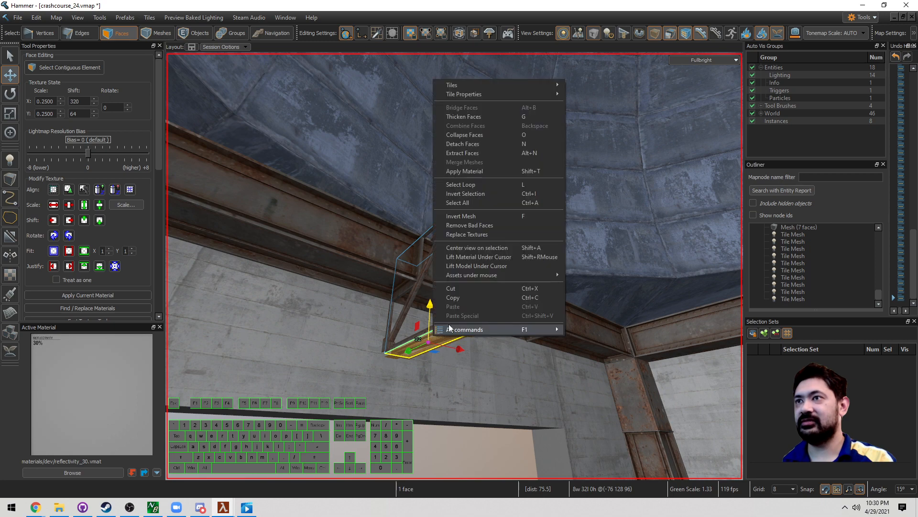
mouse_move(506, 97)
mouse_move(632, 132)
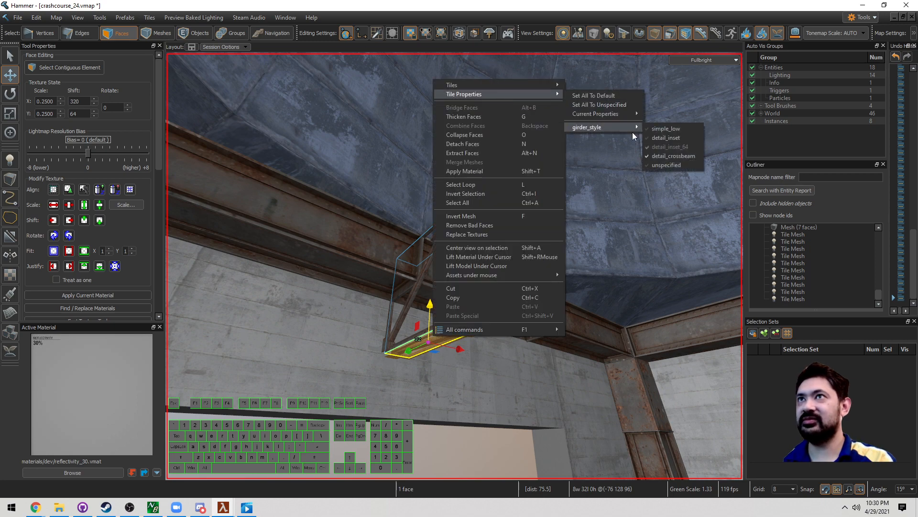
click(669, 130)
key(s)
right_drag(530, 272, 528, 284)
scroll(528, 283, up, 3)
scroll(517, 263, down, 4)
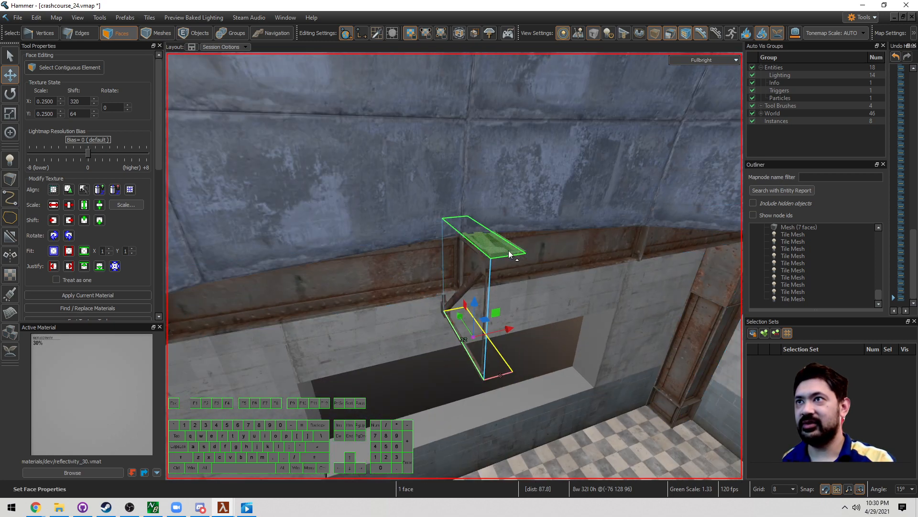
Step: Give the top face the simple_low girder style and extrude it into a short box
click(507, 250)
right_click(506, 249)
mouse_move(572, 263)
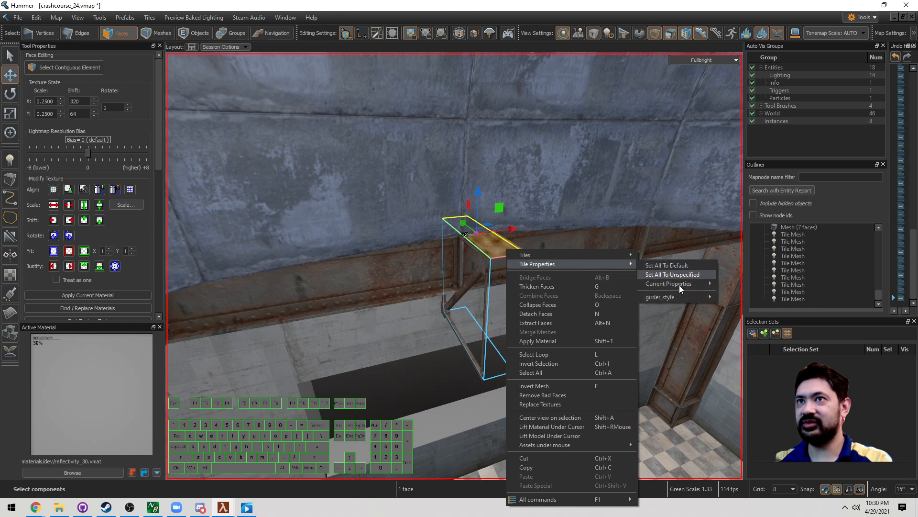
mouse_move(682, 297)
click(750, 298)
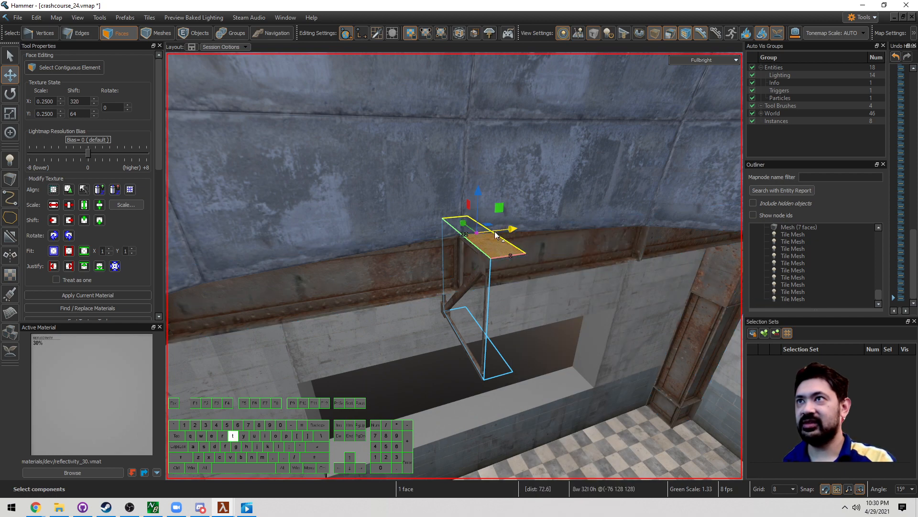
key(shift)
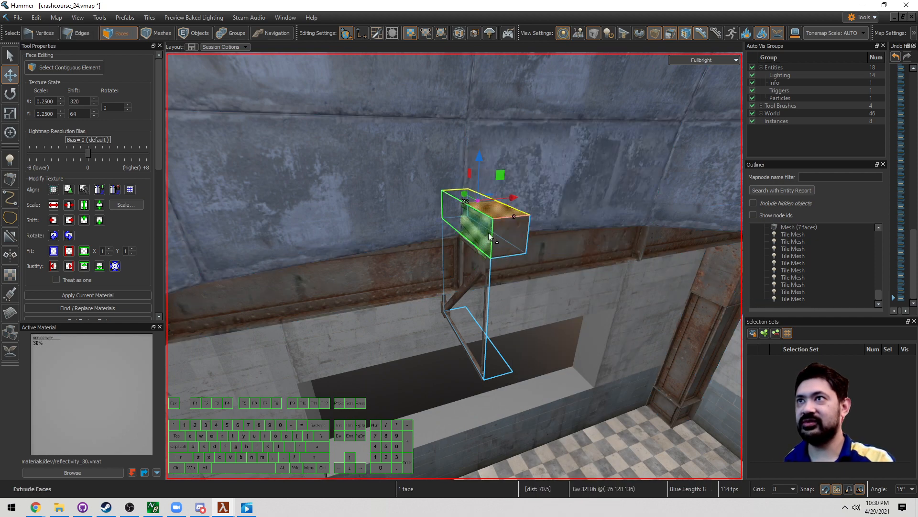
Step: Apply a girder style to the side faces of the top and bottom end boxes
right_drag(489, 236, 494, 290)
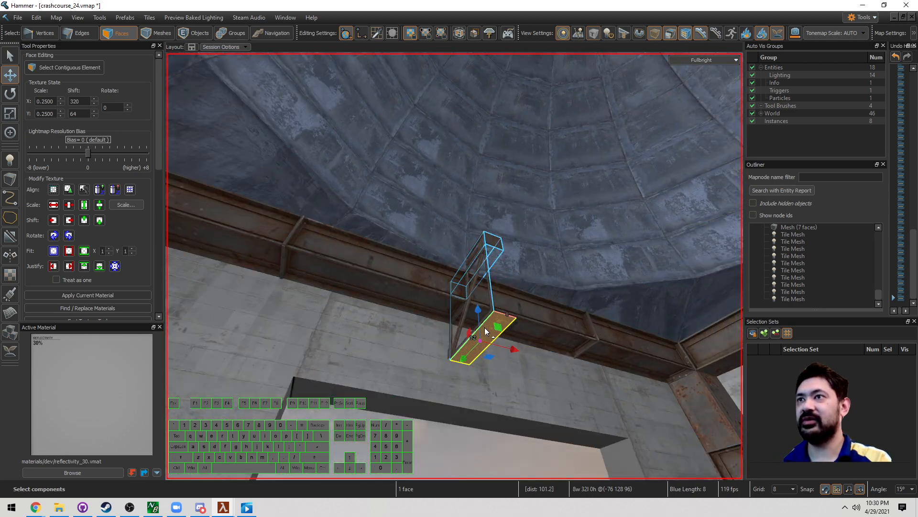
right_drag(485, 331, 484, 364)
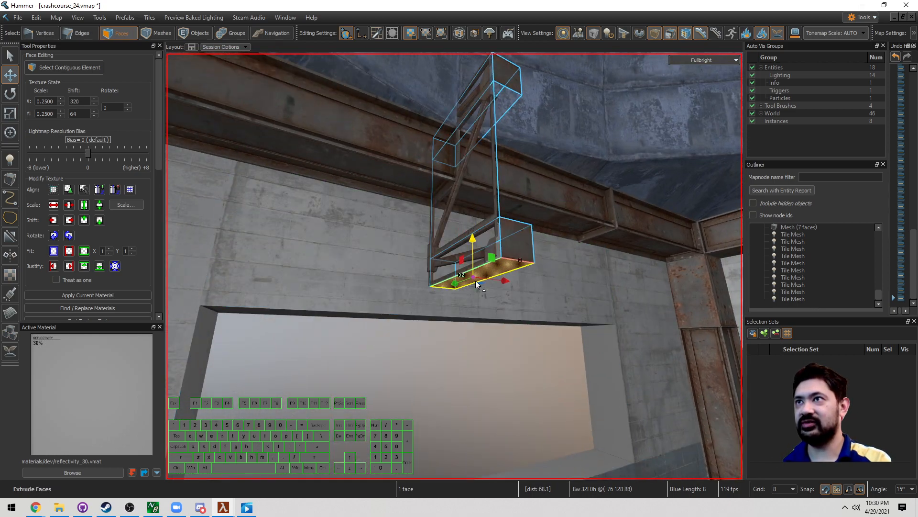
right_drag(476, 285, 455, 266)
click(439, 240)
shift+click(500, 265)
key(d)
key(a)
right_click(487, 268)
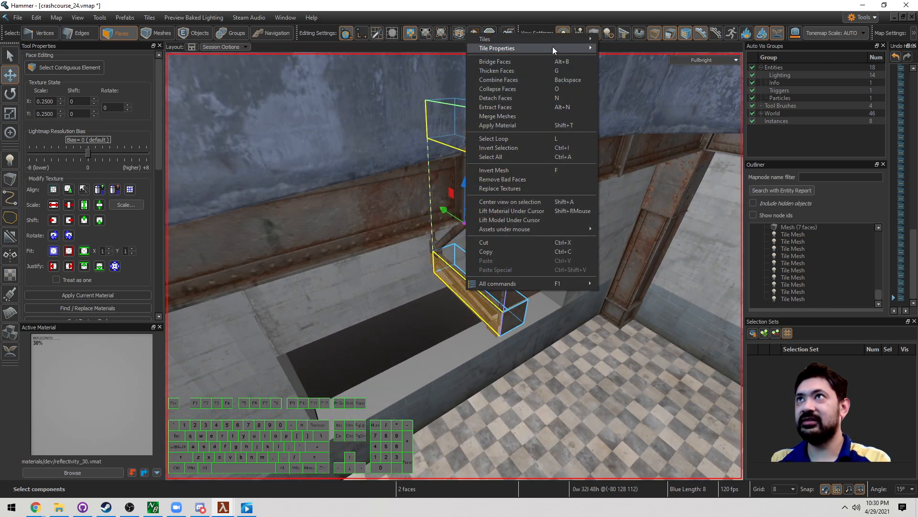
mouse_move(553, 47)
click(627, 82)
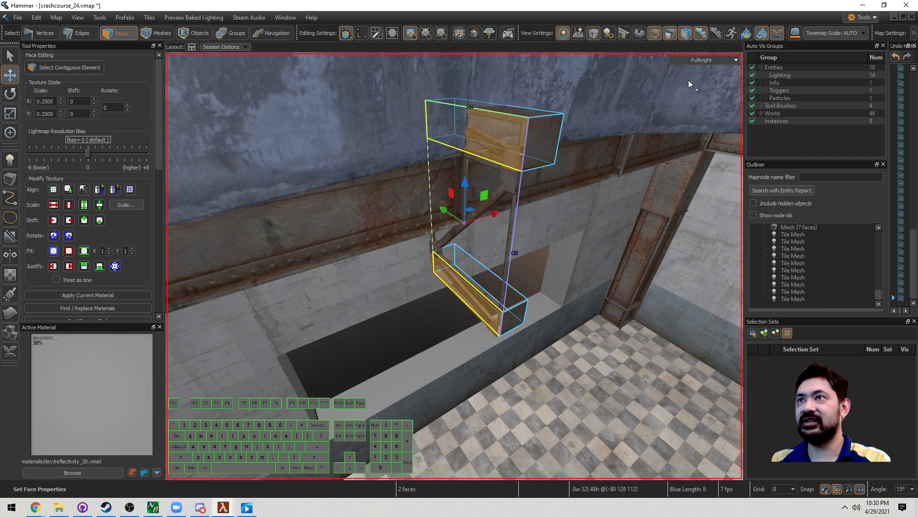
click(495, 284)
Step: Select the edge loop around the truss mesh end plus the lower beam's end edges
key(5)
right_drag(478, 260, 478, 261)
key(2)
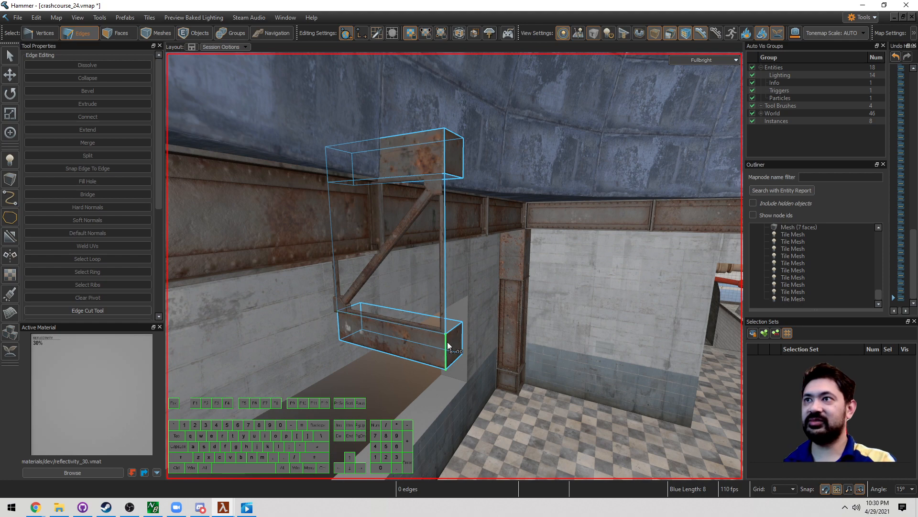
key(3)
click(449, 342)
key(2)
double_click(449, 177)
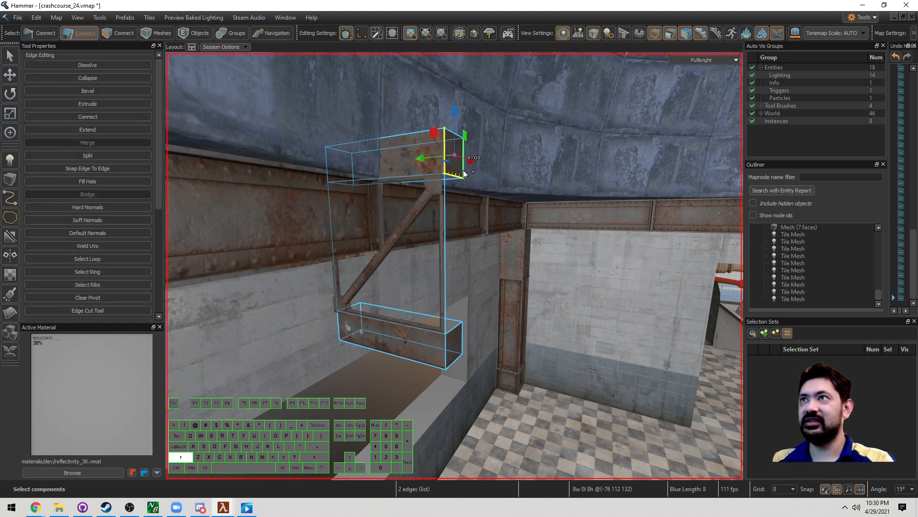
shift+click(446, 205)
shift+click(456, 326)
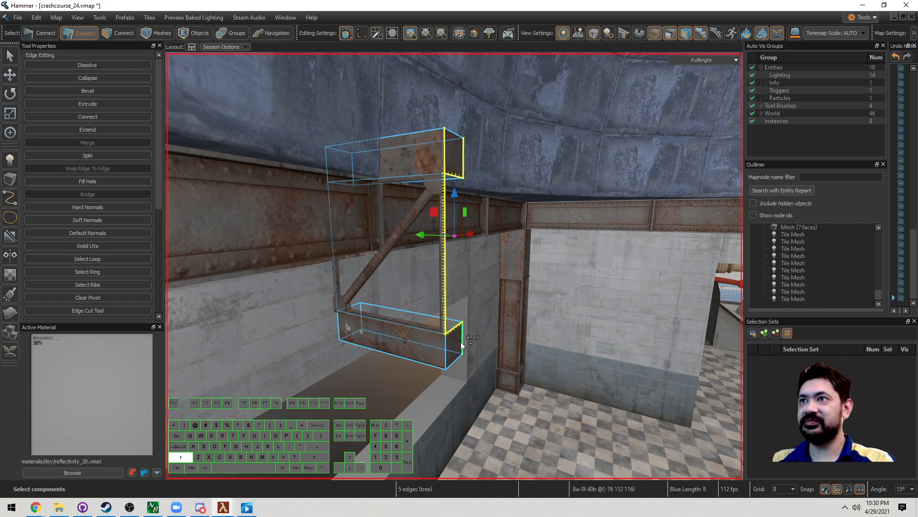
shift+click(461, 341)
shift+click(456, 360)
Step: Add the upper beam's top end edge to the selection
right_drag(435, 273, 454, 266)
shift+click(461, 330)
right_drag(462, 331, 455, 266)
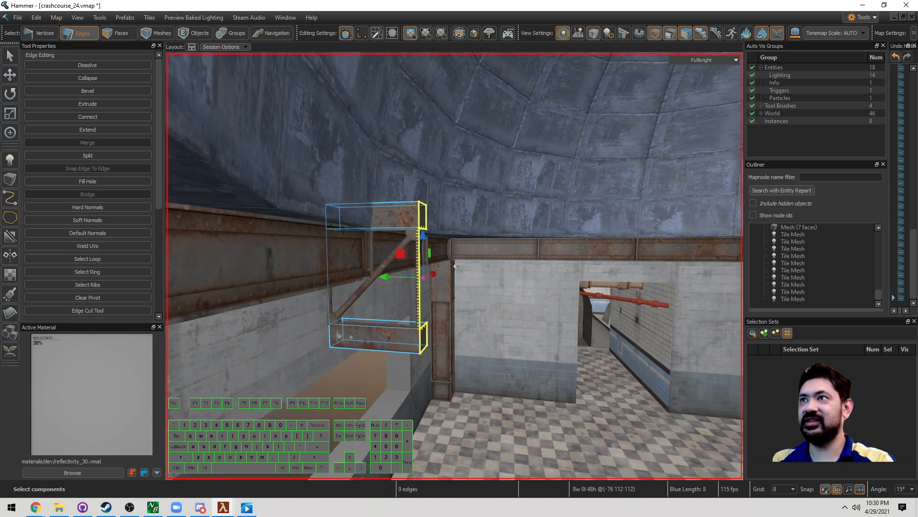
right_drag(462, 335, 454, 266)
key(a)
key(d)
right_drag(415, 289, 455, 266)
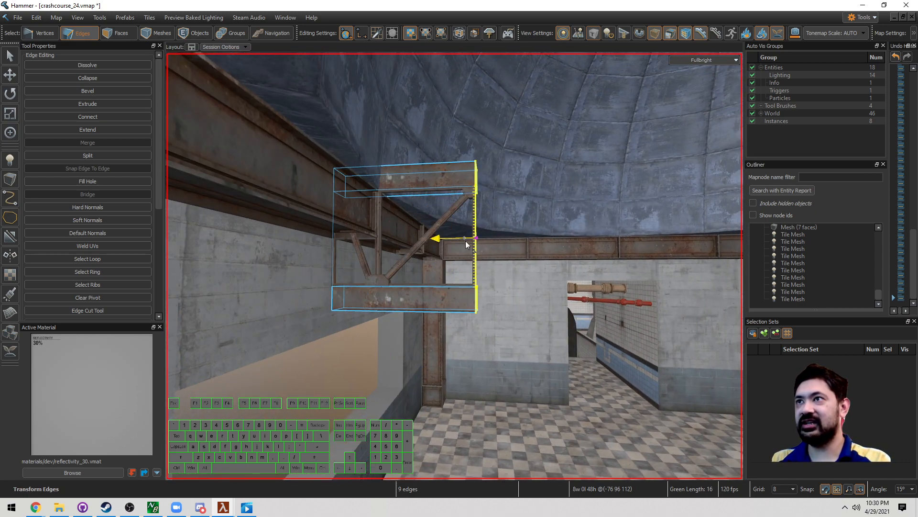
Step: Drag the selected truss end rightward, trying several lengths
drag(528, 243, 605, 244)
drag(660, 243, 741, 247)
key(s)
key(d)
drag(566, 246, 694, 250)
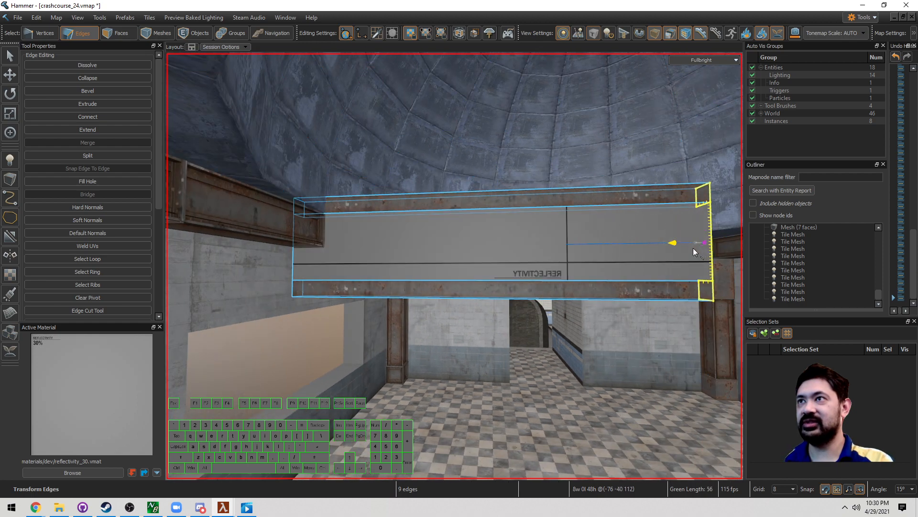
drag(606, 248, 563, 252)
key(d)
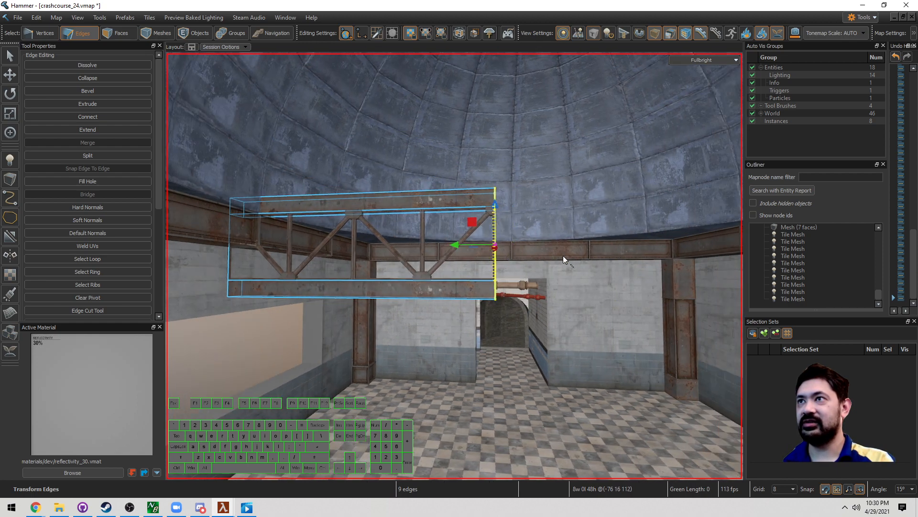
key(s)
key(w)
right_drag(562, 258, 556, 262)
key(a)
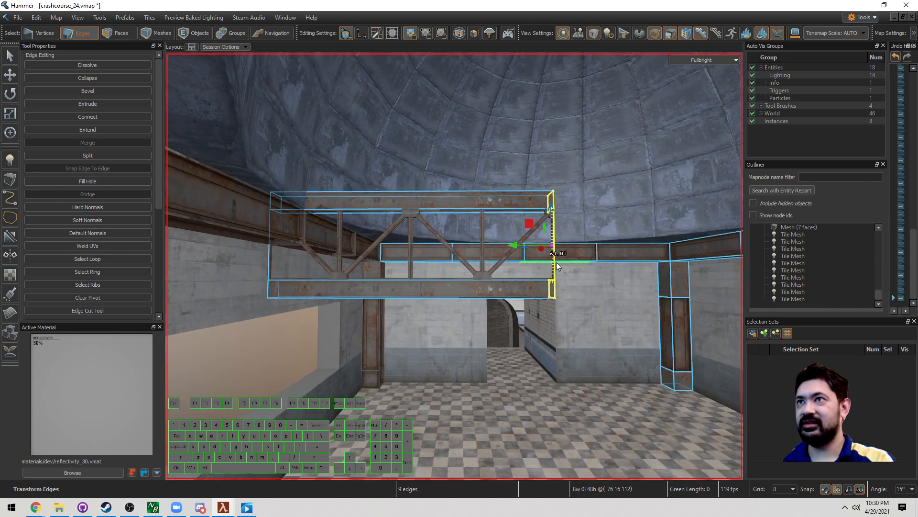
Step: Extrude the truss end edges across the room, then undo that trial extrusion
drag(551, 244, 497, 250)
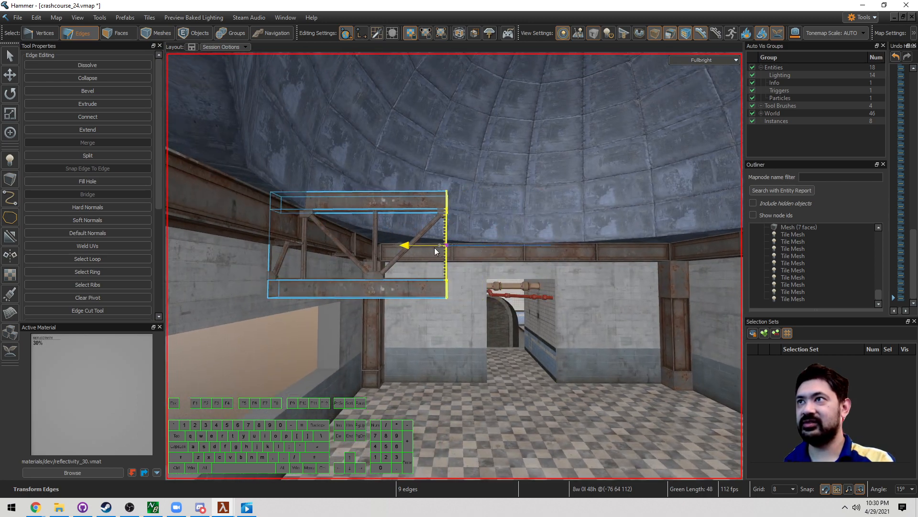
drag(403, 247, 547, 254)
key(d)
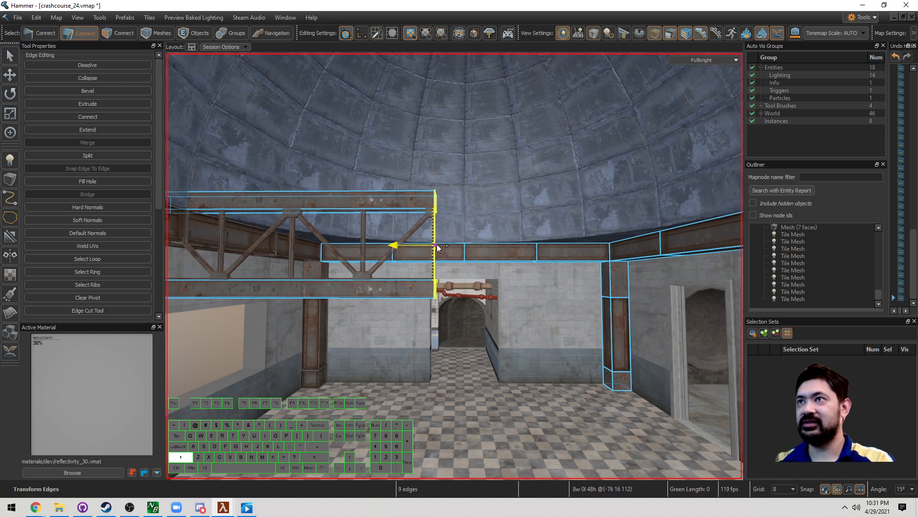
shift+drag(416, 246, 669, 248)
key(ctrl+z)
key(w)
right_drag(569, 287, 493, 261)
Step: Split the middle truss lattice face off into its own mesh with Alt+N
key(3)
click(499, 307)
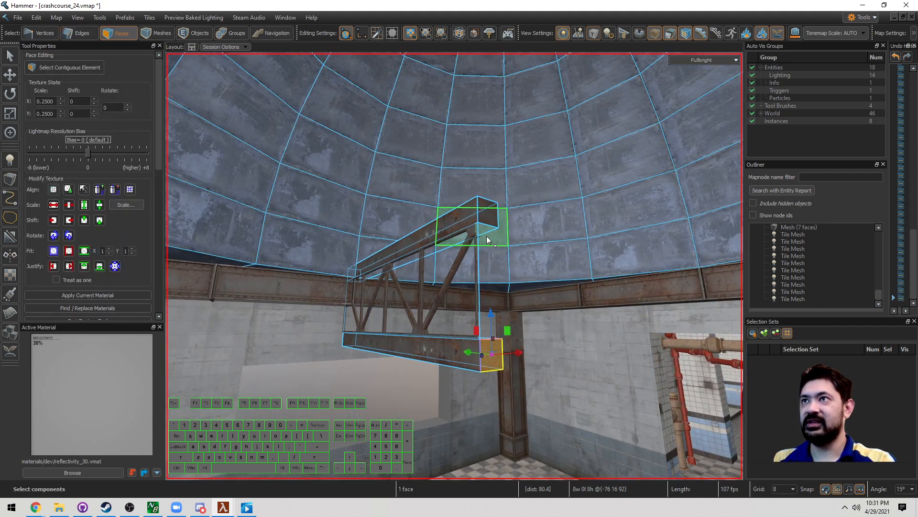
shift+click(488, 214)
key(w)
right_drag(487, 217, 453, 273)
double_click(435, 345)
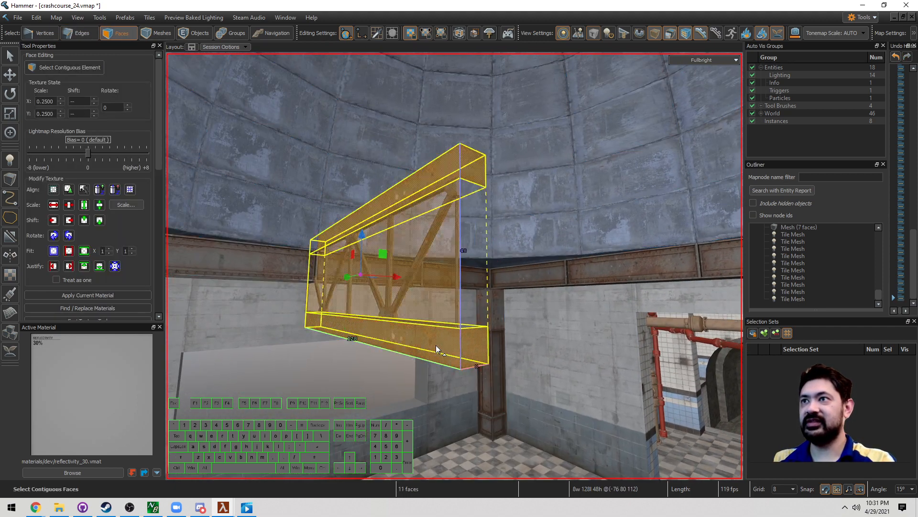
mouse_move(435, 346)
right_down()
mouse_move(434, 363)
mouse_move(439, 335)
right_up()
click(441, 287)
right_drag(442, 285, 464, 281)
key(a)
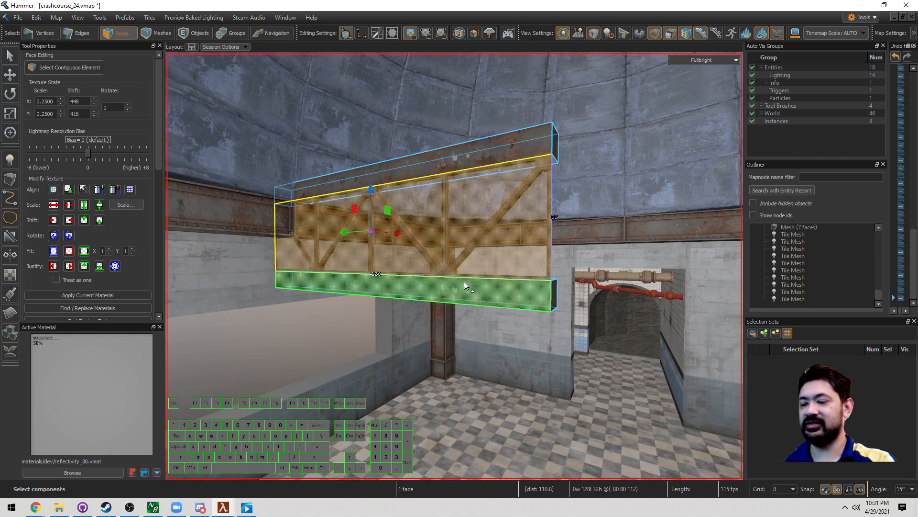
key(alt+n)
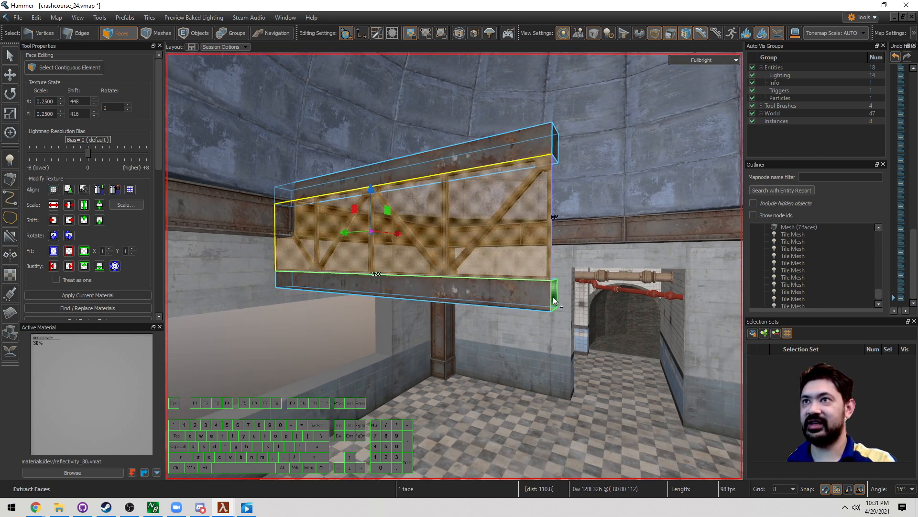
Step: Stretch the lower beam's end face rightward until it reaches the far wall
click(553, 300)
key(s)
right_drag(554, 301, 454, 266)
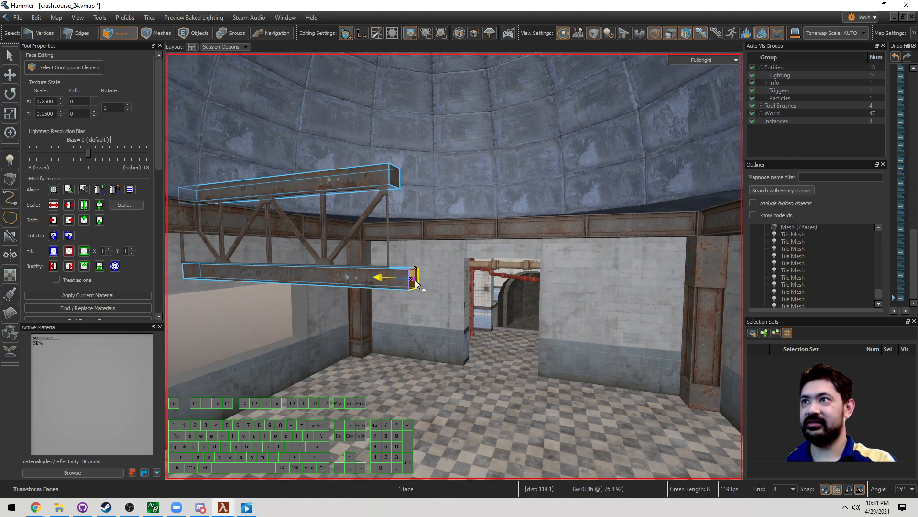
drag(547, 299, 622, 302)
key(d)
right_drag(621, 302, 454, 266)
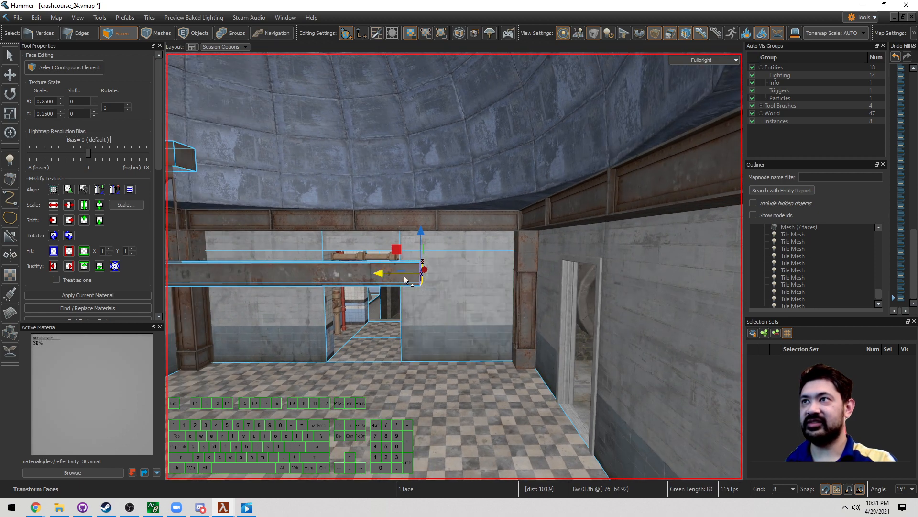
drag(383, 274, 531, 283)
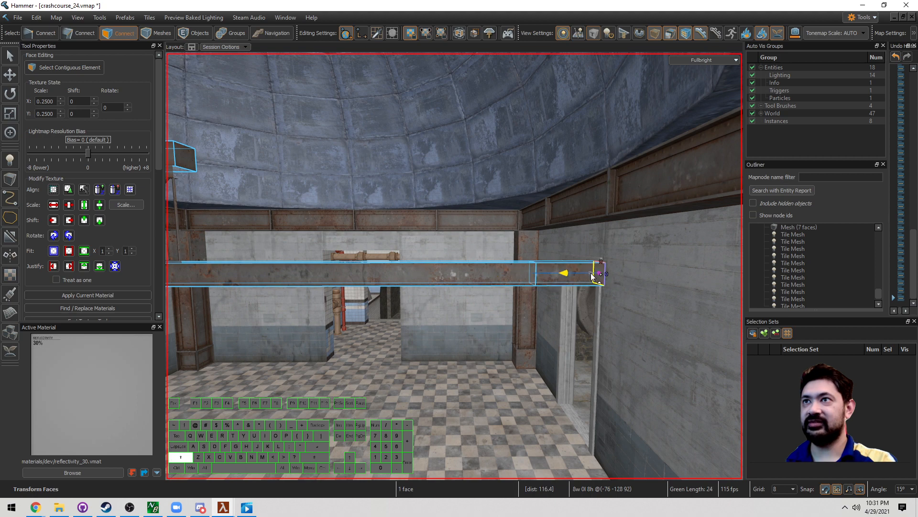
drag(646, 283, 647, 283)
Step: Extrude the upper beam's end face out toward the far wall
key(s)
right_drag(647, 284, 454, 266)
key(w)
click(405, 252)
key(d)
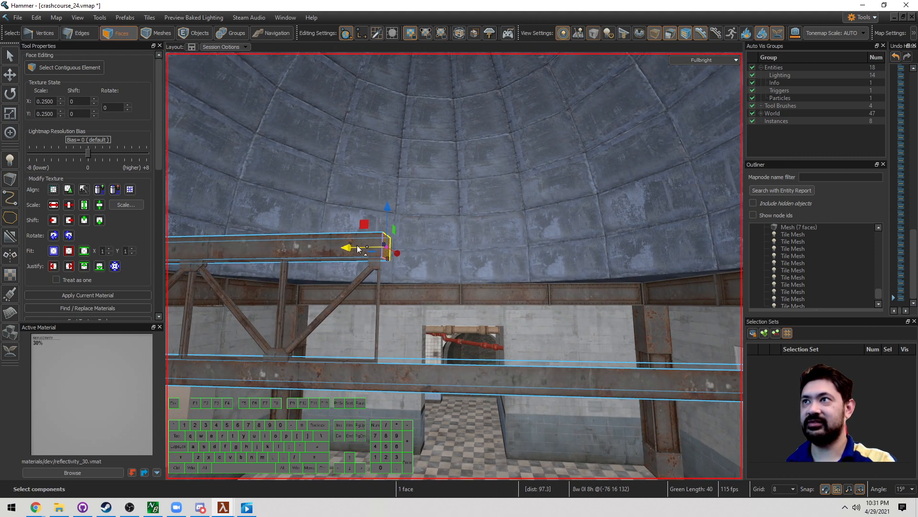
key(s)
mouse_move(358, 249)
right_down()
mouse_move(357, 268)
mouse_move(354, 261)
right_up()
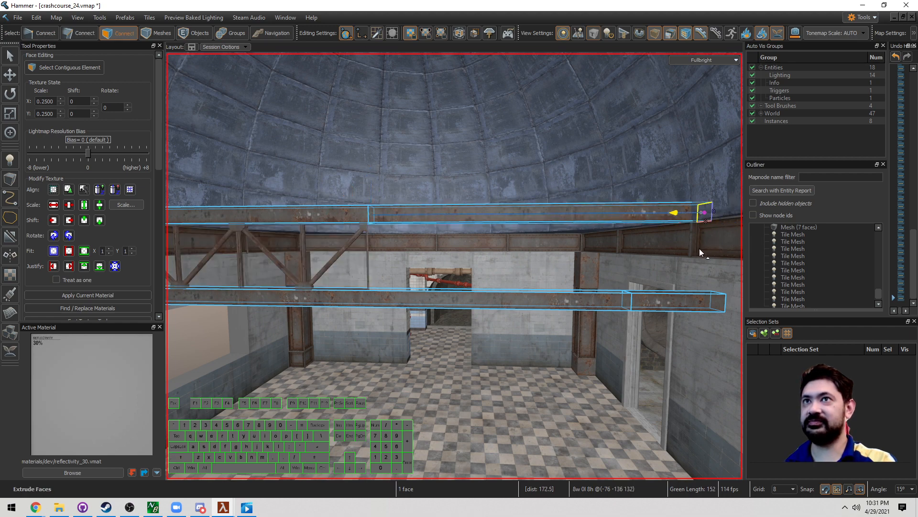
key(w)
right_drag(670, 253, 454, 266)
Step: Extrude the truss's vertical end edge rightward repeatedly, adding new cross-braced panels
key(2)
click(451, 276)
key(s)
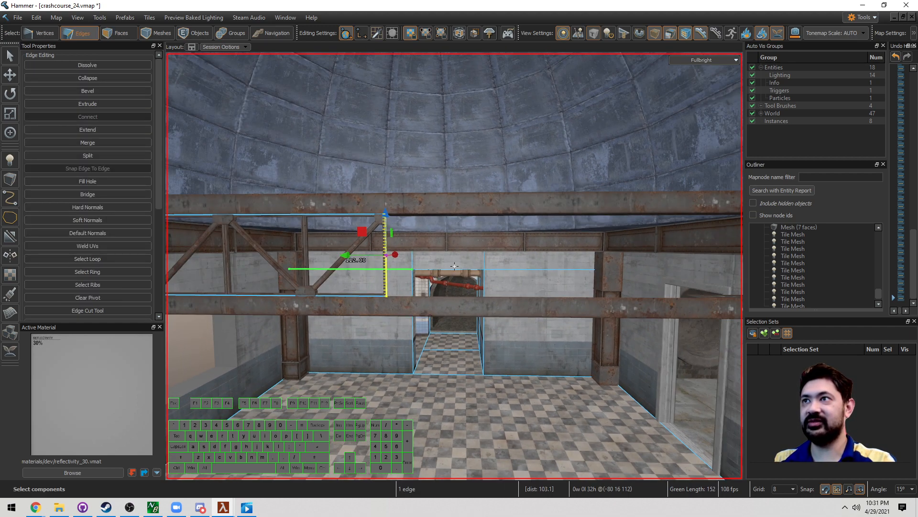
shift+drag(362, 253, 702, 268)
right_drag(702, 269, 587, 267)
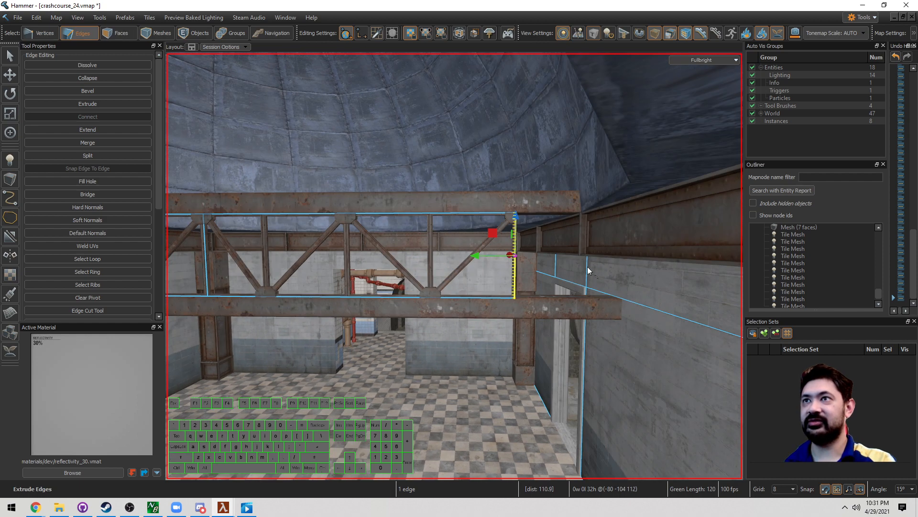
shift+drag(495, 261, 628, 258)
drag(555, 257, 623, 259)
key(a)
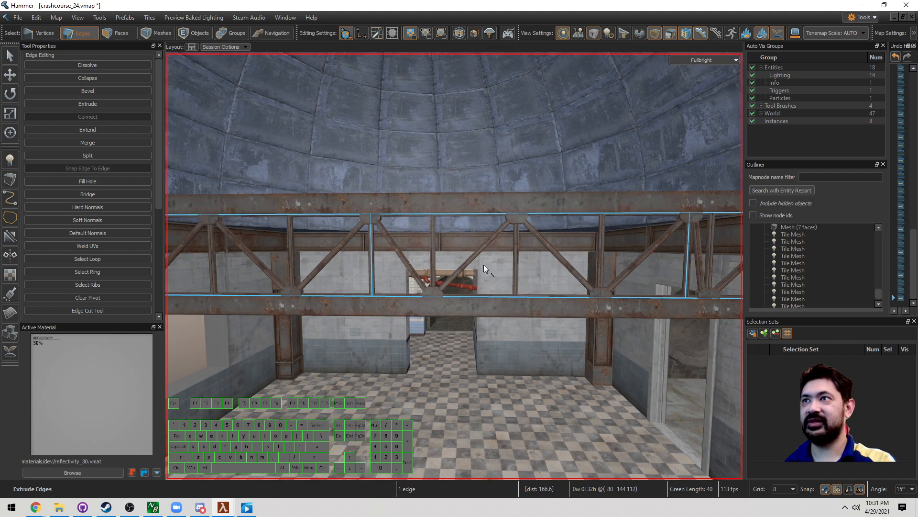
Step: Nudge the truss lattice object one grid step to the right
key(3)
key(5)
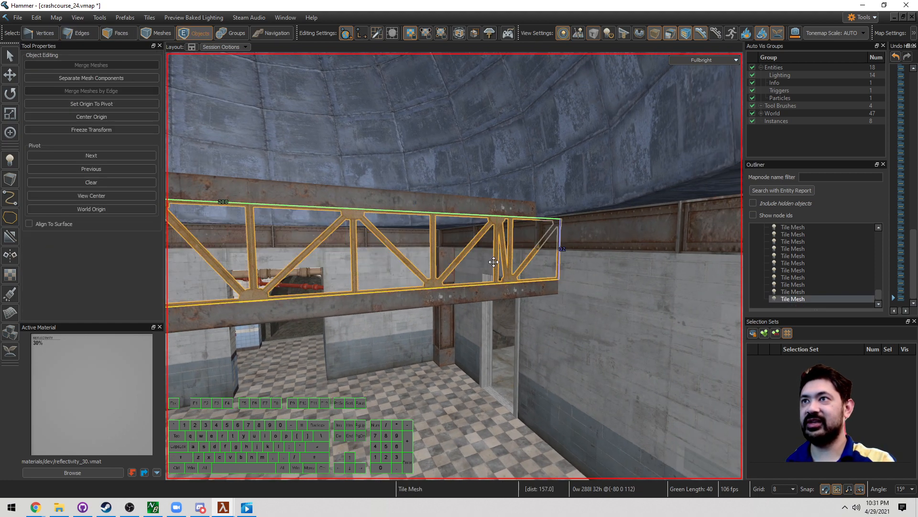
key(z)
key(w)
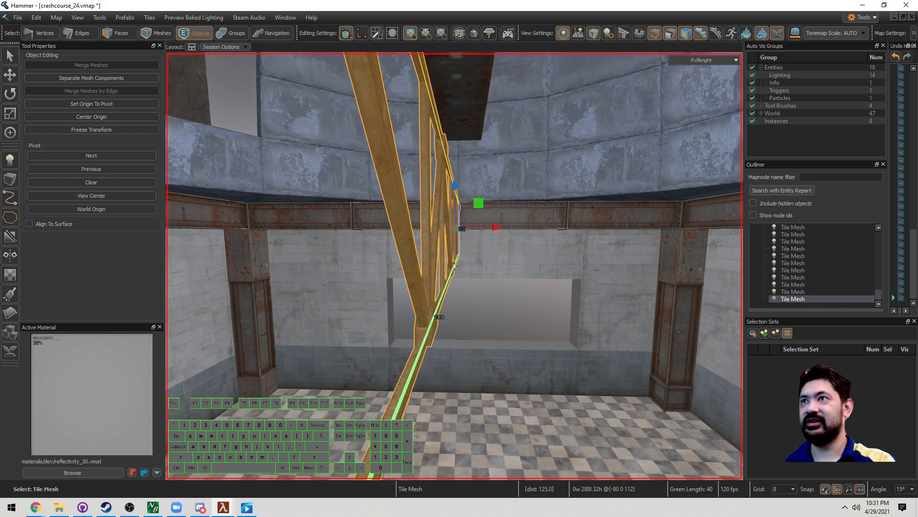
key(d)
key(Right)
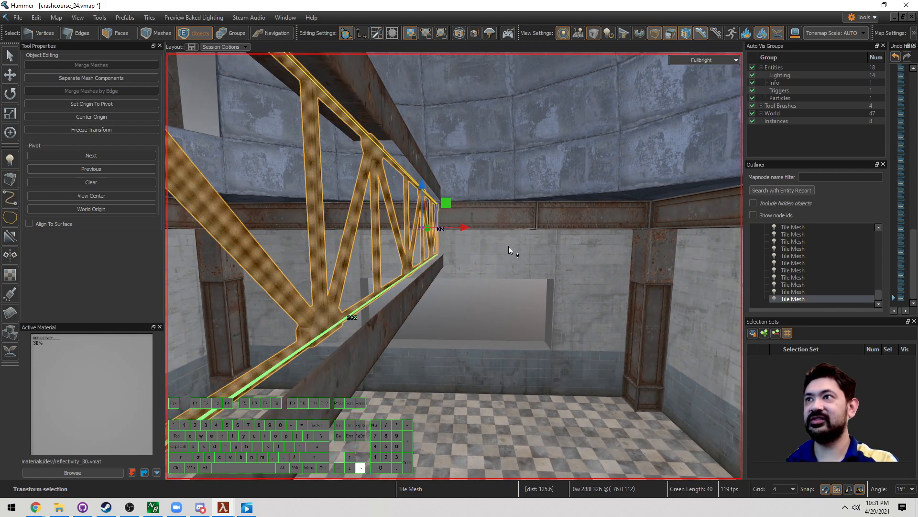
Step: Close the lower beam's open side by bridging a pair of its edges
key(2)
click(418, 276)
key(z)
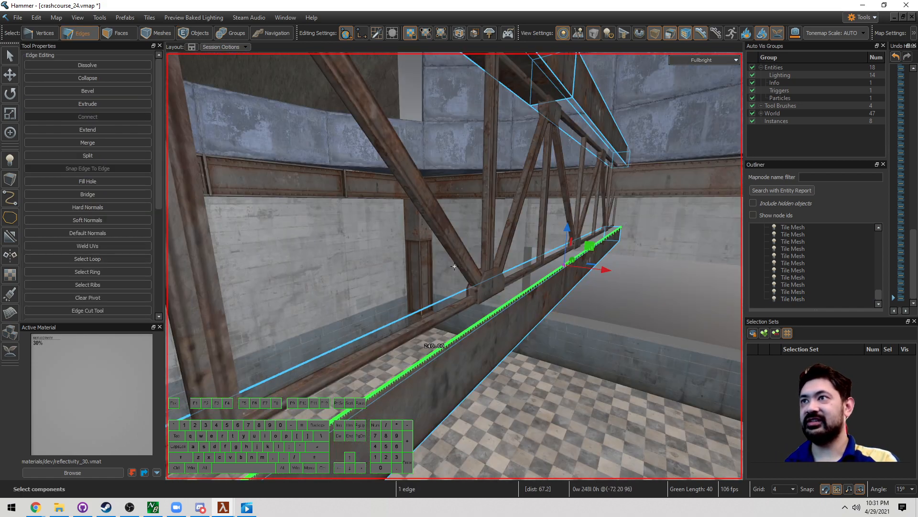
key(d)
key(z)
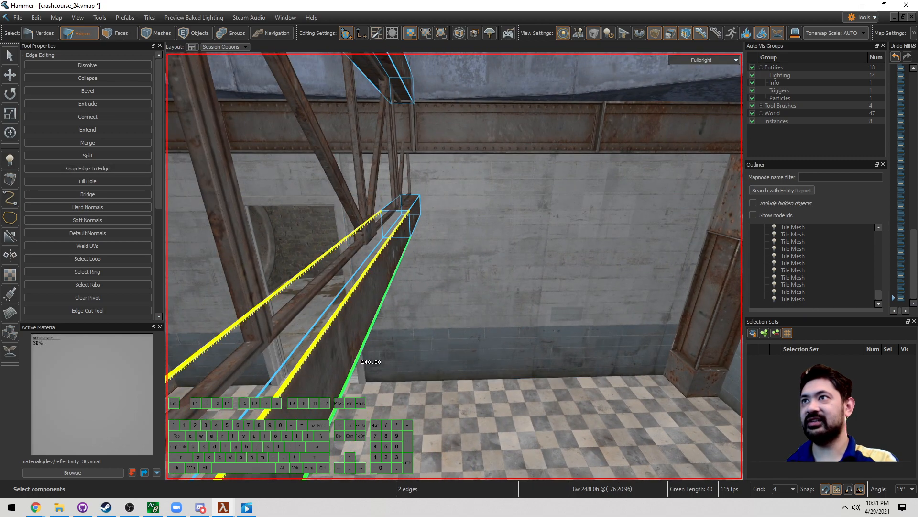
key(z)
key(d)
key(z)
key(alt+b)
key(z)
key(s)
key(a)
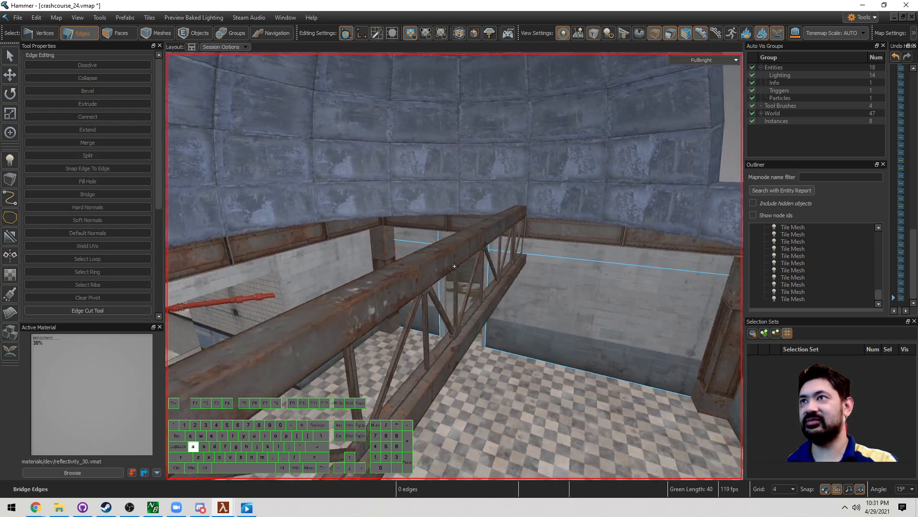
Step: Bridge a matching pair of edges on the upper beam with a new face, then deselect
key(s)
key(w)
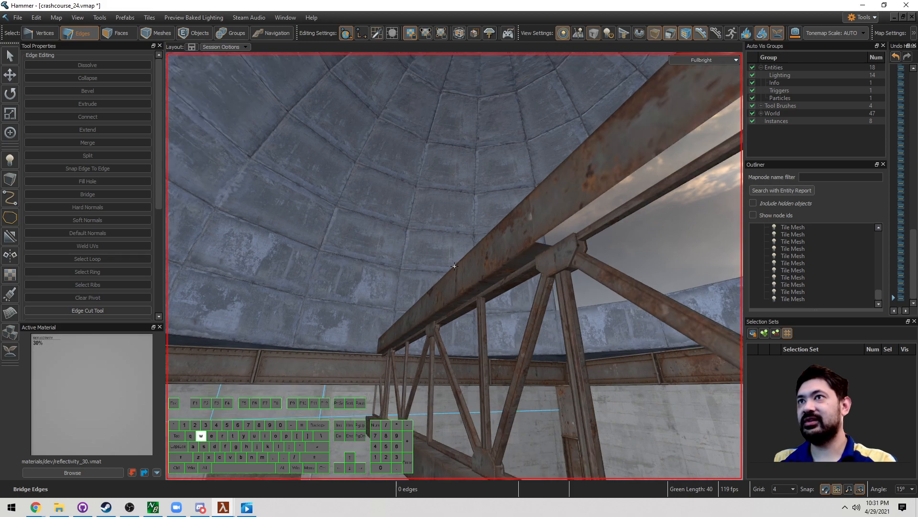
click(454, 266)
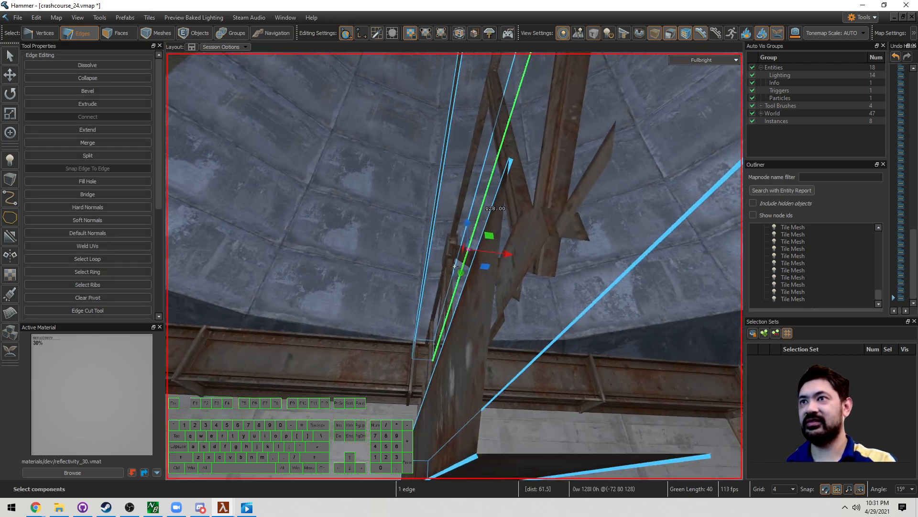
key(z)
shift+click(440, 293)
key(alt+b)
key(z)
key(a)
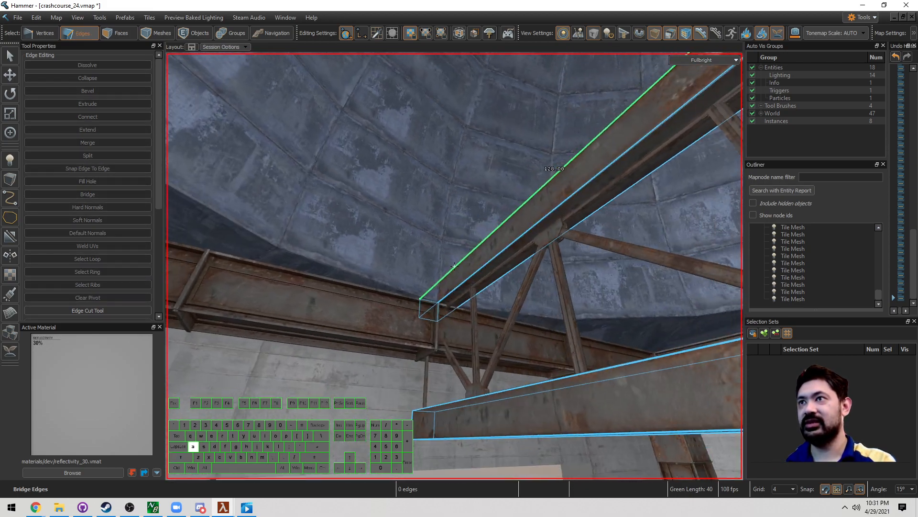
key(z)
key(5)
key(Escape)
Step: Lower the beam and lattice meshes together about 8 units, raising them back one grid step
key(z)
key(s)
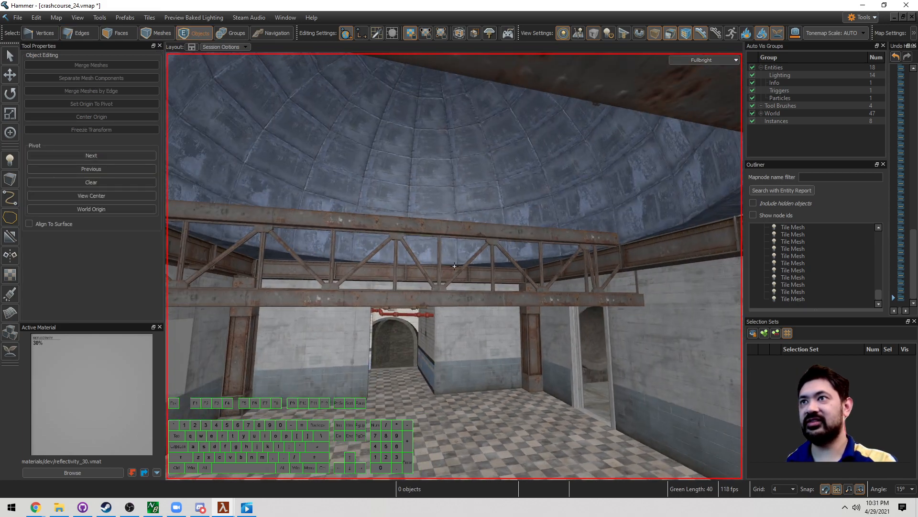
click(458, 300)
shift+click(443, 286)
key(z)
key(s)
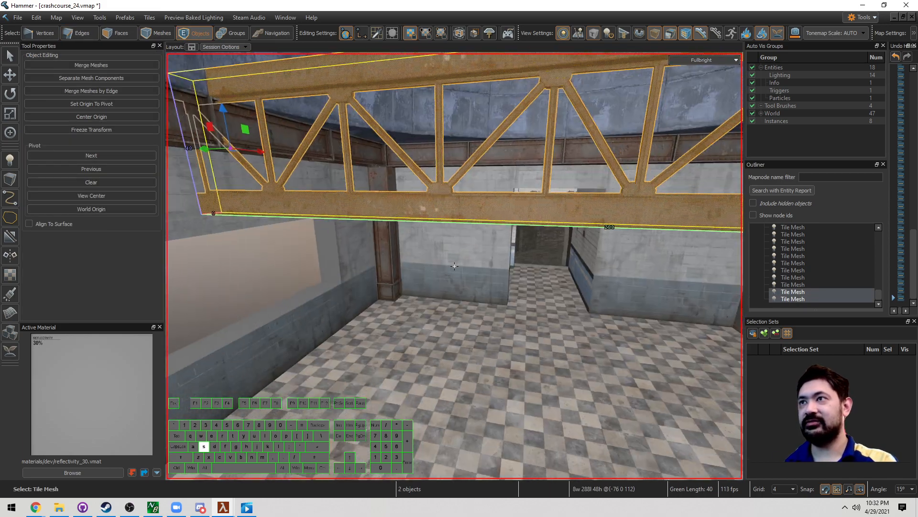
key(z)
drag(309, 196, 311, 237)
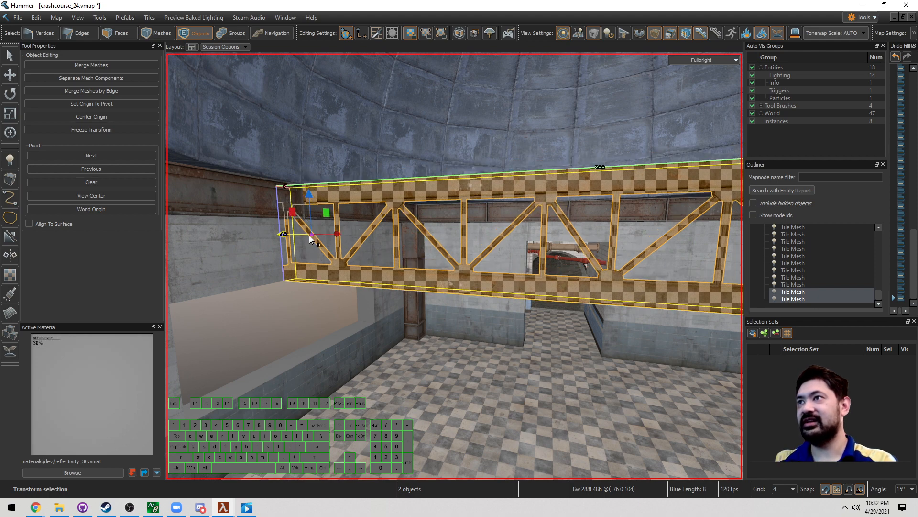
right_drag(310, 230, 336, 212)
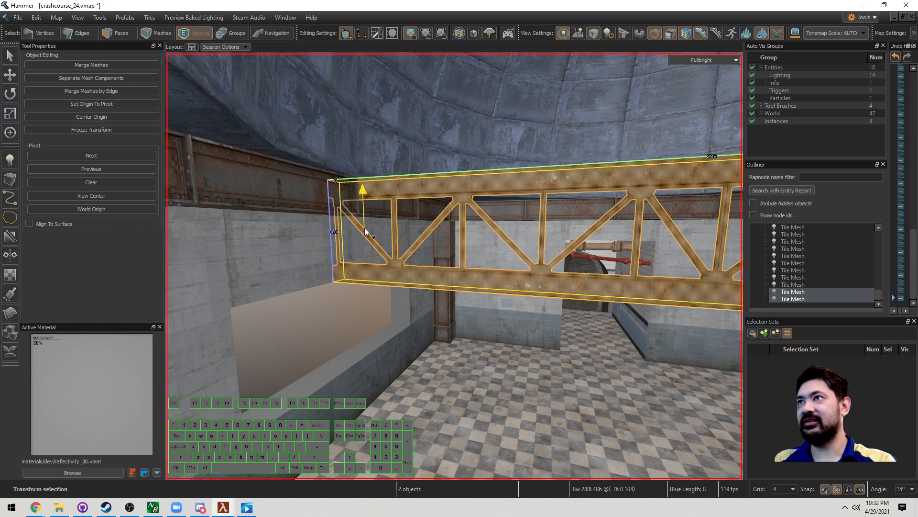
drag(364, 232, 364, 226)
key(Escape)
Step: Fly through the room toward the pipe doorway to inspect the lowered truss
right_drag(408, 296, 454, 266)
key(d)
key(w)
key(a)
key(w)
key(d)
key(w)
key(w)
key(a)
key(d)
right_drag(419, 295, 454, 266)
key(s)
right_drag(445, 228, 455, 266)
key(d)
key(w)
Step: Fly the camera through the doorway and up to the first window's recess
key(3)
click(383, 270)
key(d)
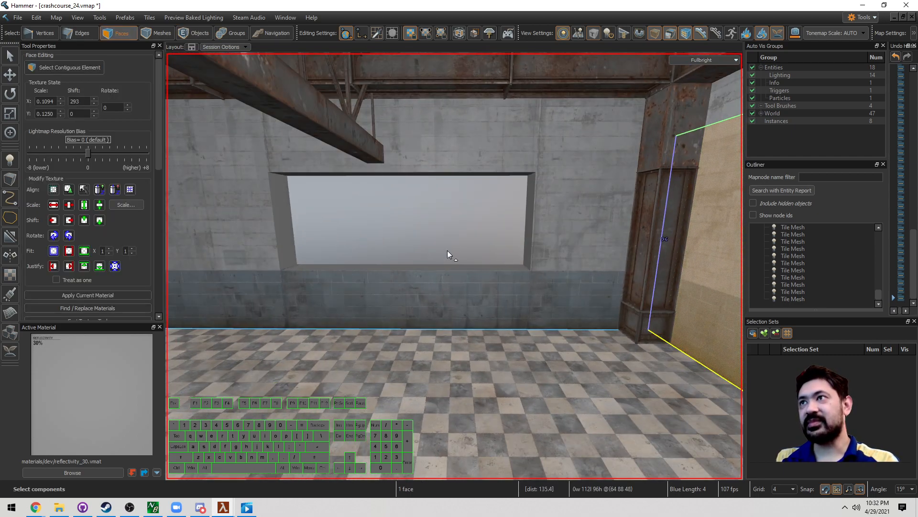
key(Escape)
key(ctrl+z)
right_drag(521, 188, 455, 266)
key(a)
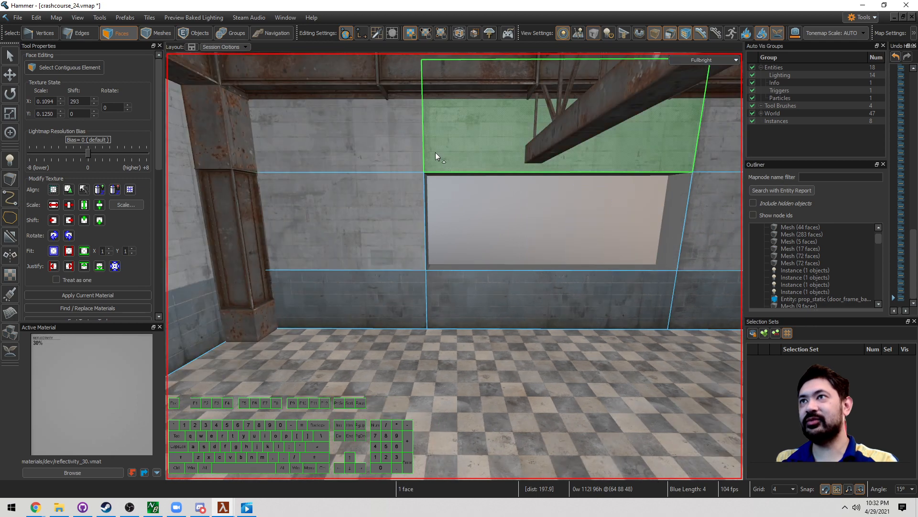
right_drag(435, 152, 454, 266)
key(w)
key(w)
key(d)
right_drag(527, 273, 455, 266)
key(a)
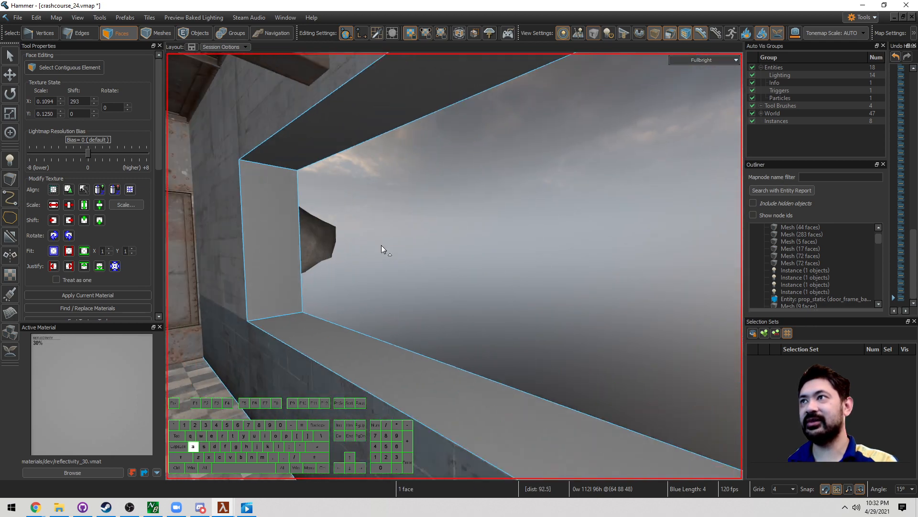
Step: Select the window recess's top, left, bottom and right faces and extract them with Alt+N
mouse_move(348, 142)
mouse_down()
mouse_move(371, 312)
mouse_move(397, 328)
mouse_up()
right_drag(396, 328, 454, 266)
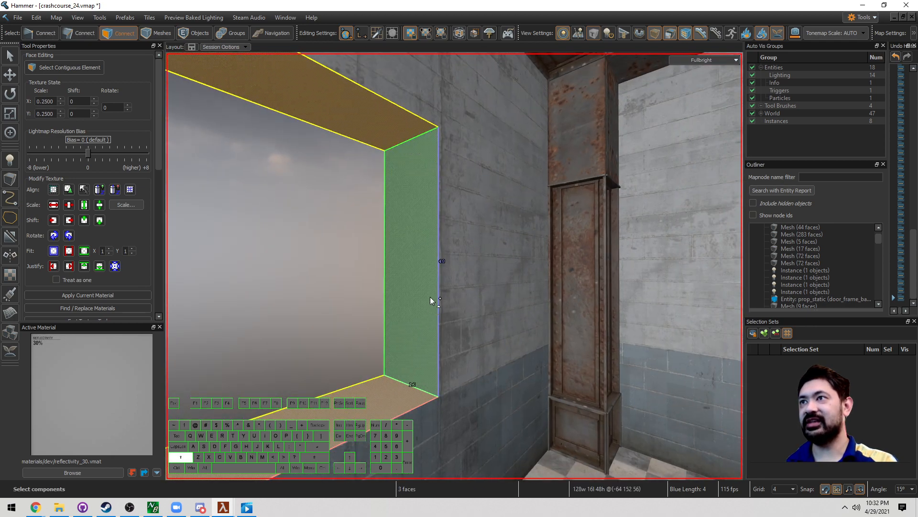
shift+click(430, 297)
key(s)
right_drag(429, 297, 455, 266)
key(alt+n)
key(a)
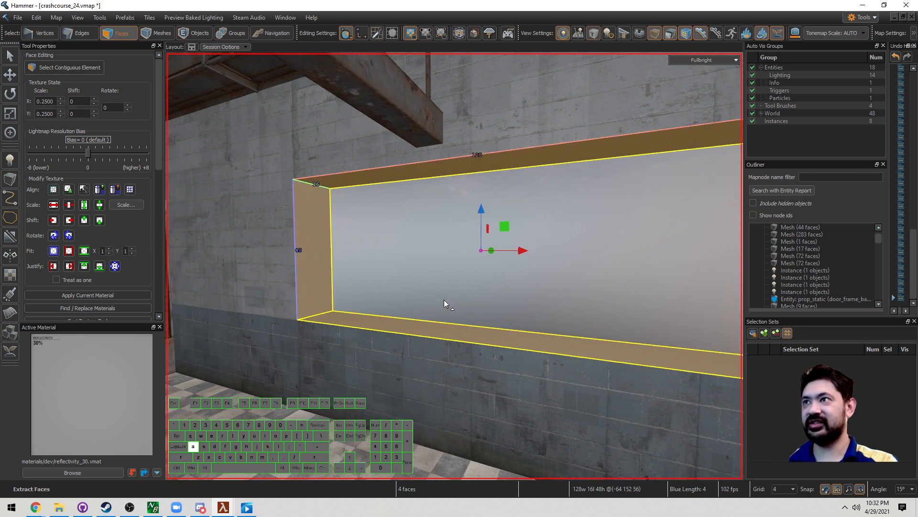
key(w)
Step: Turn the extracted faces into a tile mesh using girder_classic_01_tileset.vmap as Tile Set File 0
key(5)
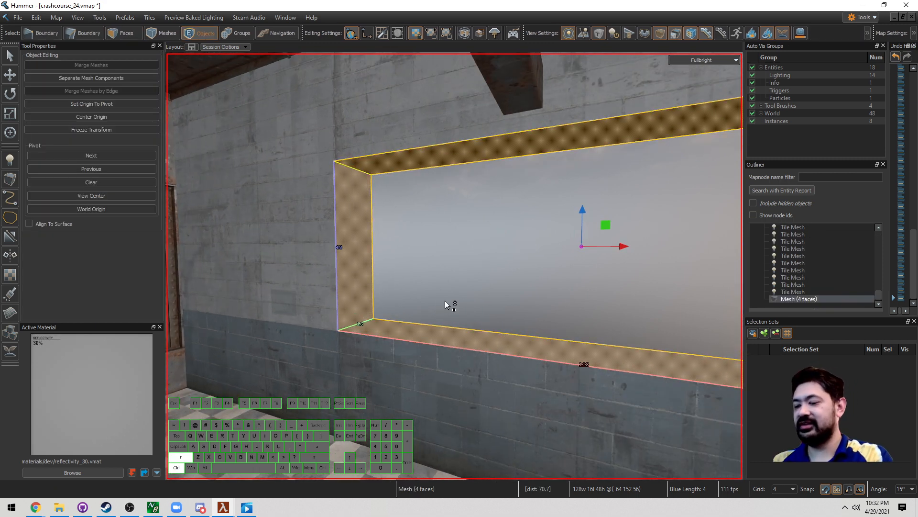
key(ctrl+shift+t)
key(alt+Return)
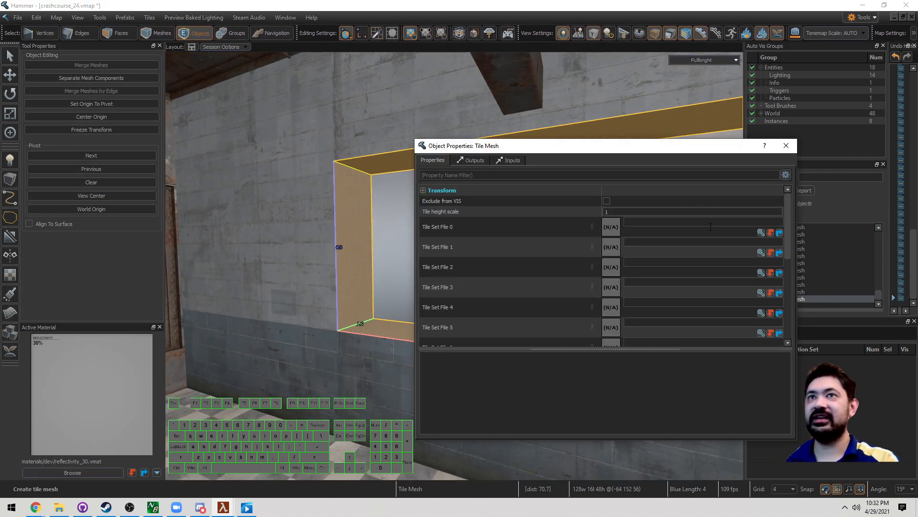
click(761, 232)
double_click(581, 257)
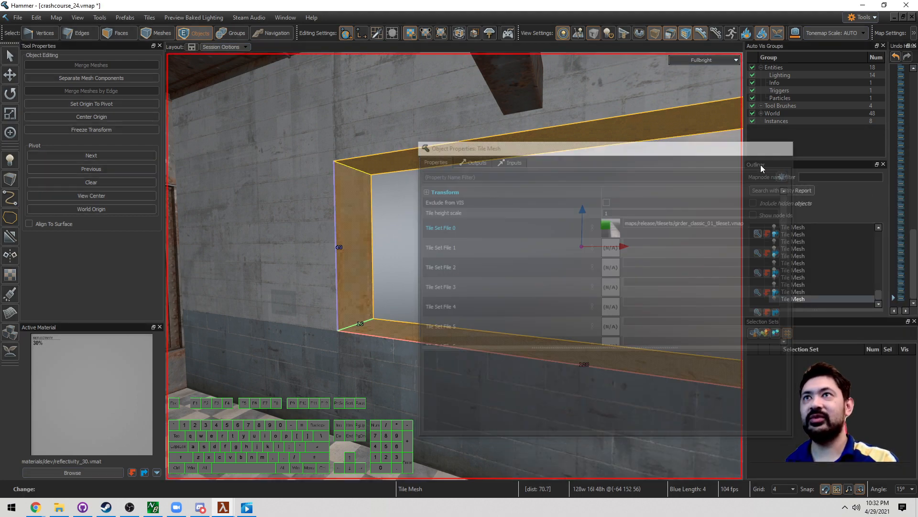
Step: Select the second window's jamb and top faces plus the surrounding wall and column faces
key(3)
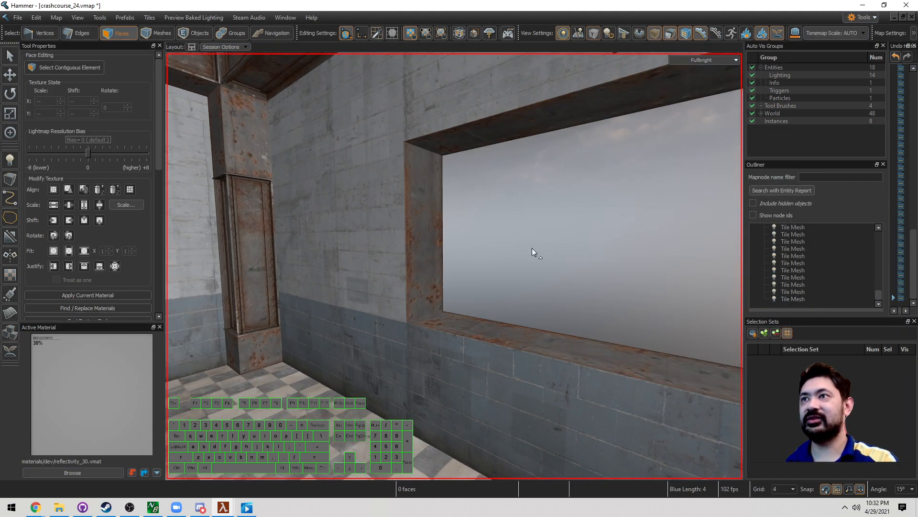
click(437, 250)
right_drag(437, 249, 422, 208)
shift+click(435, 225)
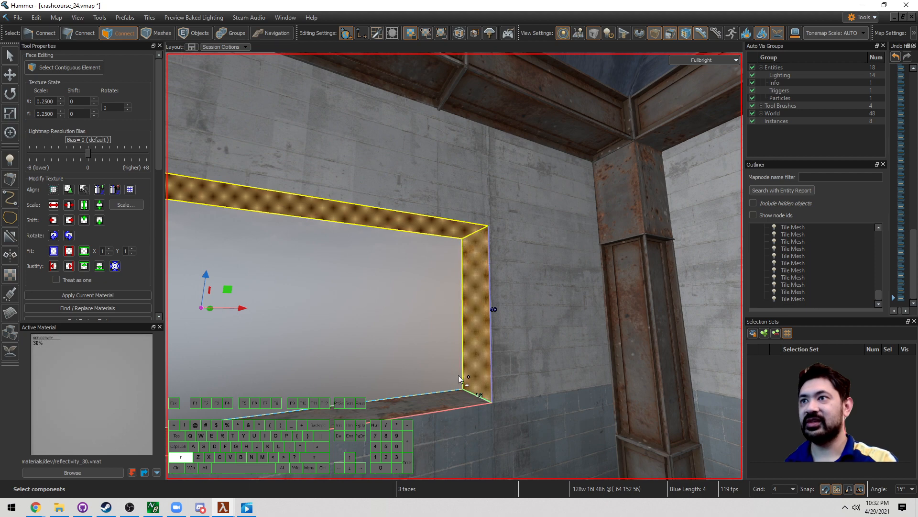
click(511, 345)
drag(536, 205, 541, 404)
shift+click(482, 424)
shift+click(435, 190)
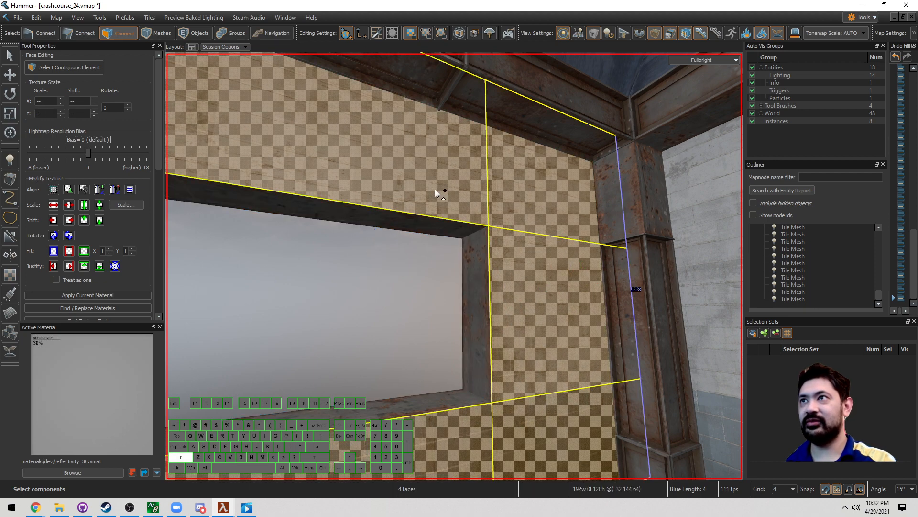
right_drag(435, 190, 431, 222)
shift+drag(428, 131, 410, 349)
key(a)
Step: Clip the wall faces with four cuts along the second window's edges, keeping both sides
key(shift+x)
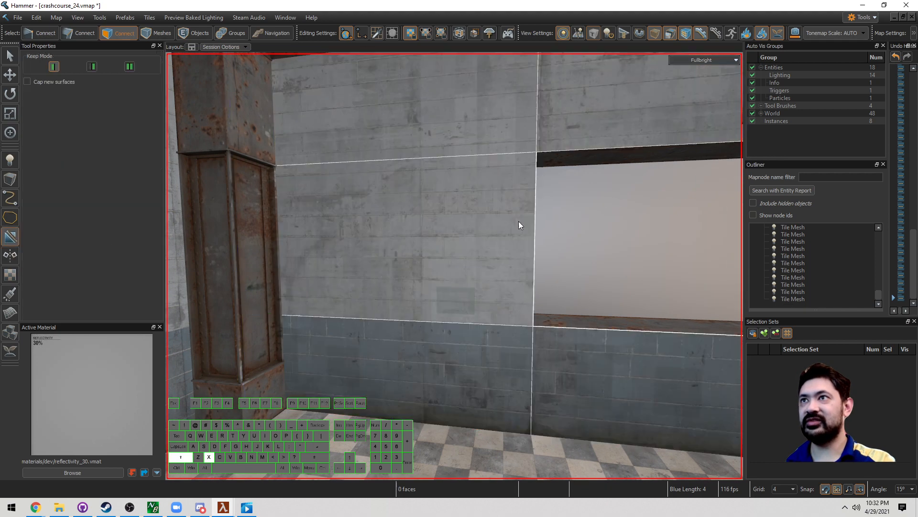
drag(520, 213, 520, 294)
click(130, 67)
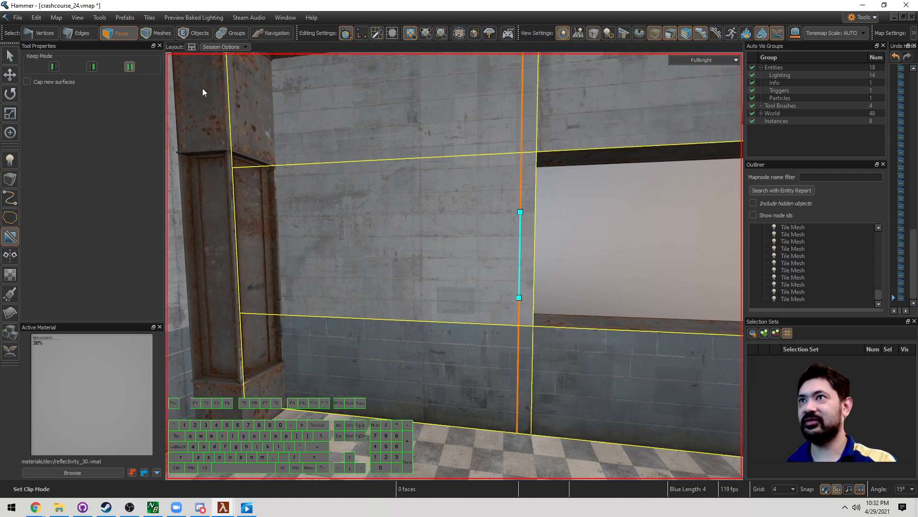
key(d)
right_drag(236, 96, 236, 96)
key(Return)
key(shift+x)
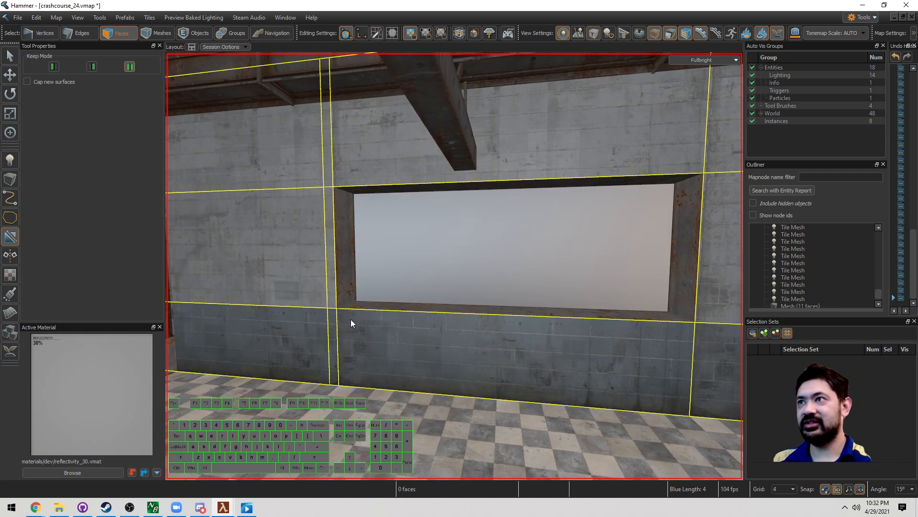
key(d)
key(Return)
key(shift+x)
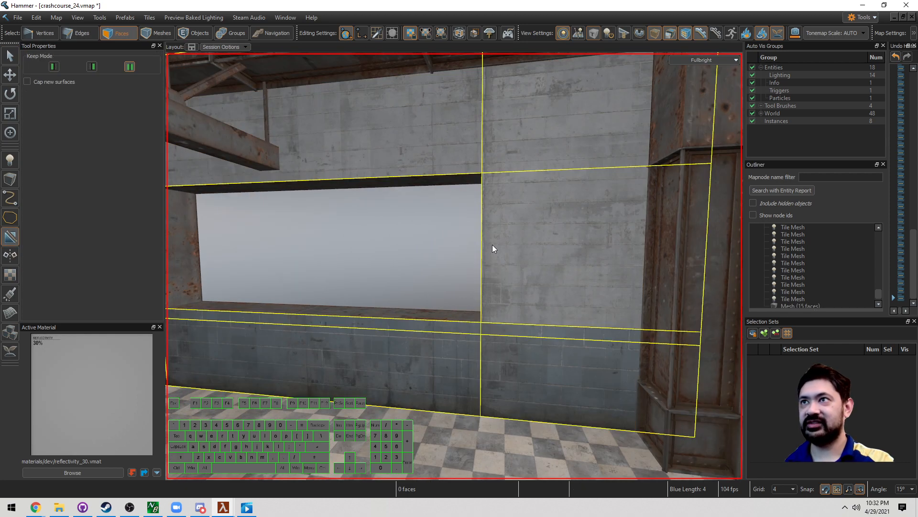
key(Return)
key(shift+x)
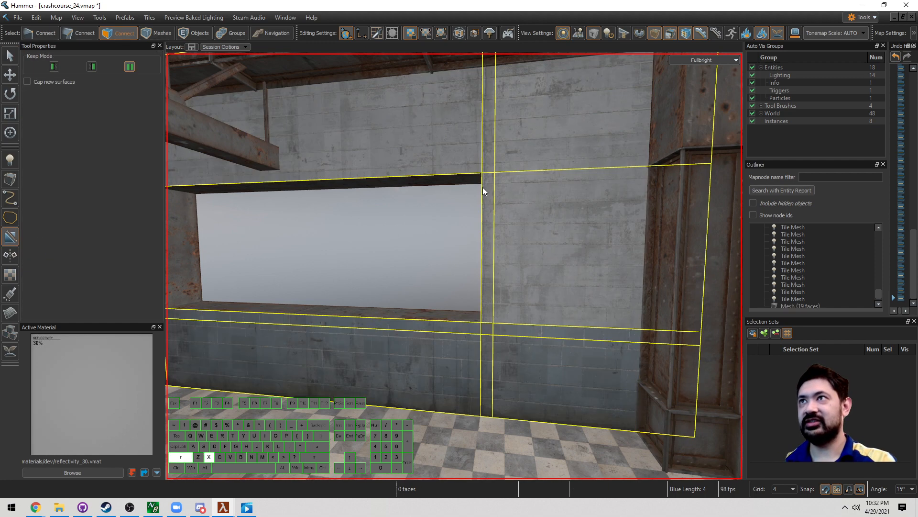
key(Return)
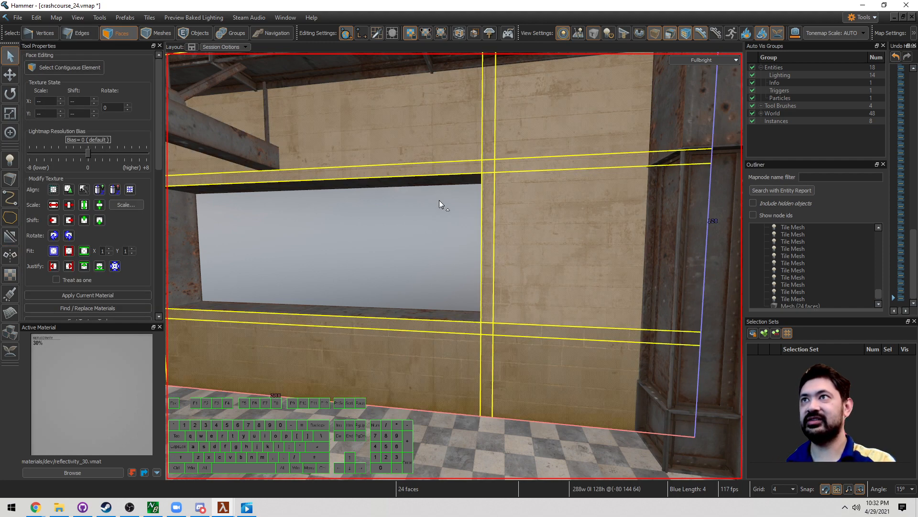
Step: Add the thin strip faces beside the window and extract the eight frame faces
click(492, 226)
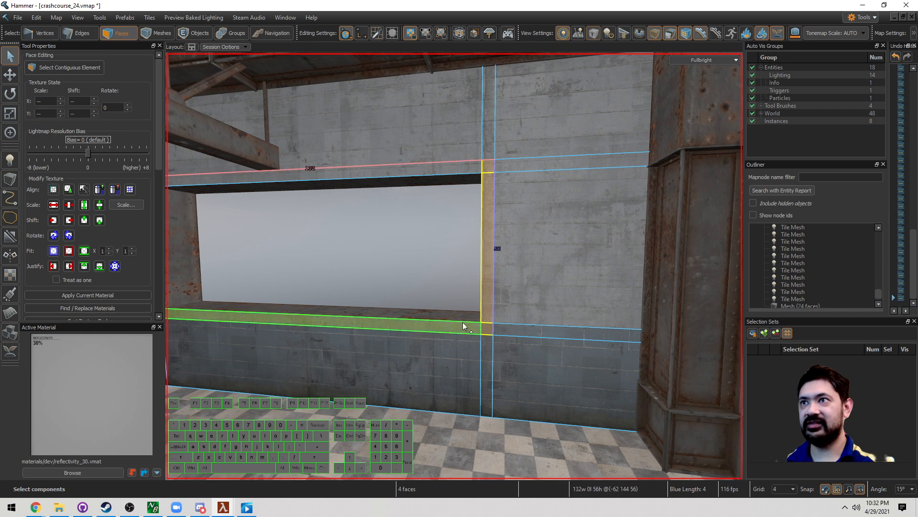
key(a)
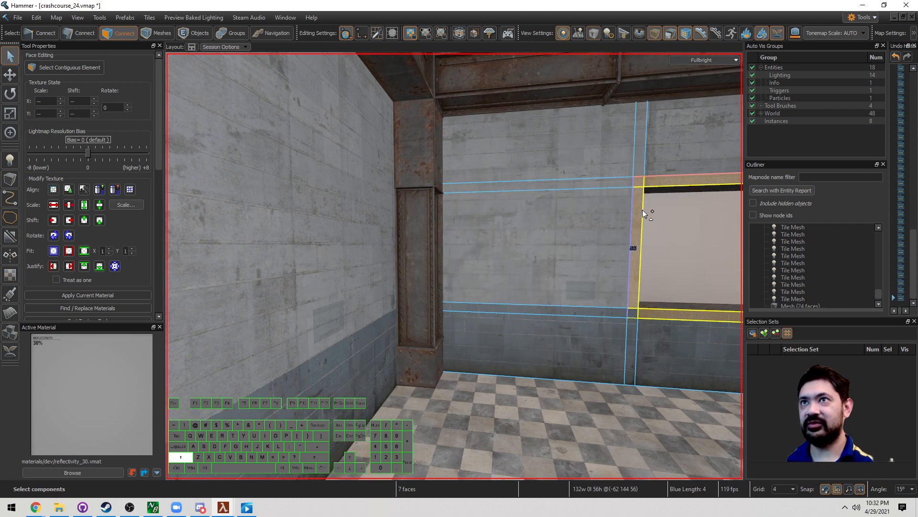
shift+click(633, 311)
key(d)
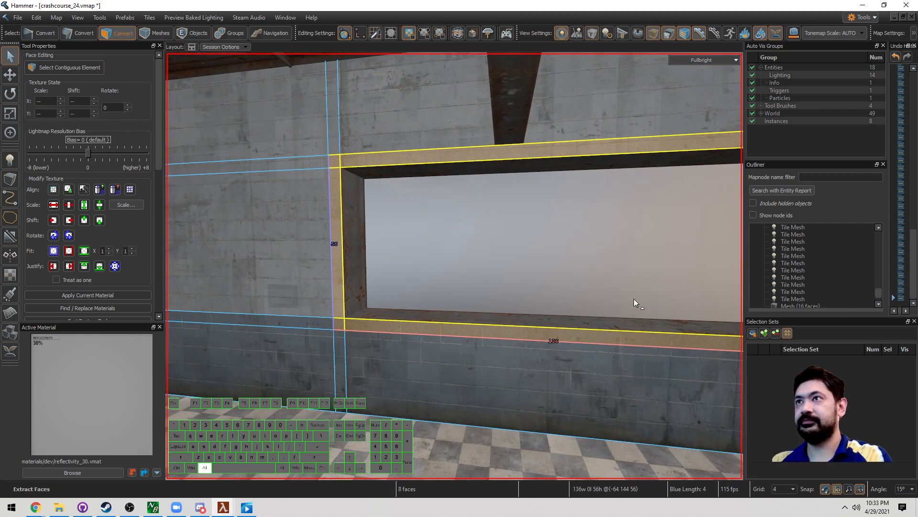
key(ctrl+shift+t)
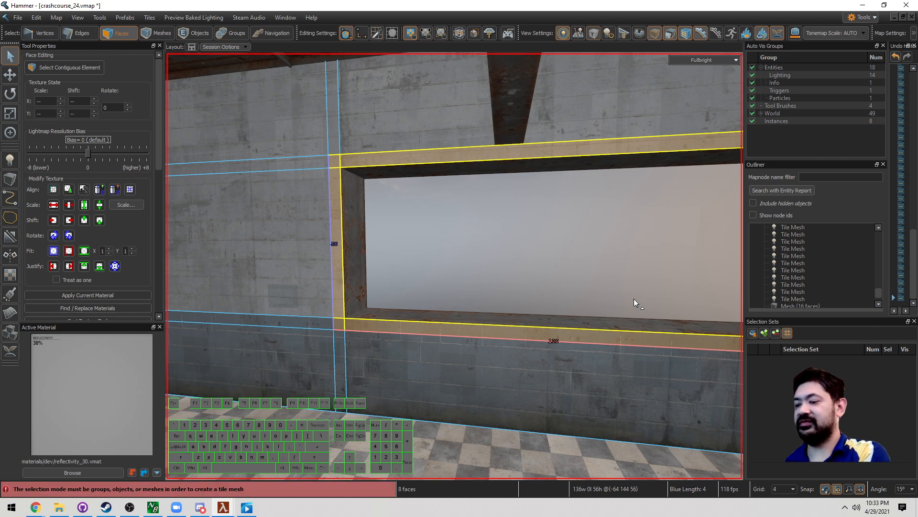
key(alt+n)
Step: Make the extracted frame a tile mesh using the girder tileset
key(ctrl+shift+t)
key(alt+Return)
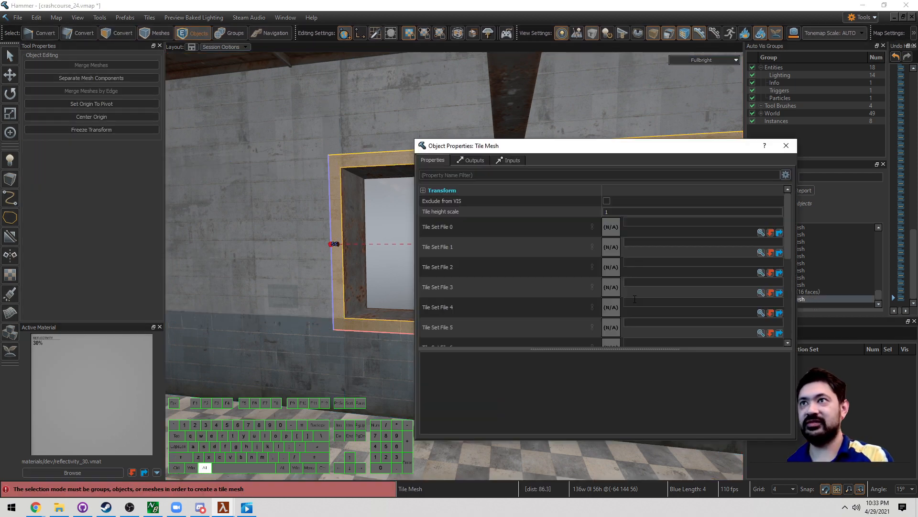
click(761, 233)
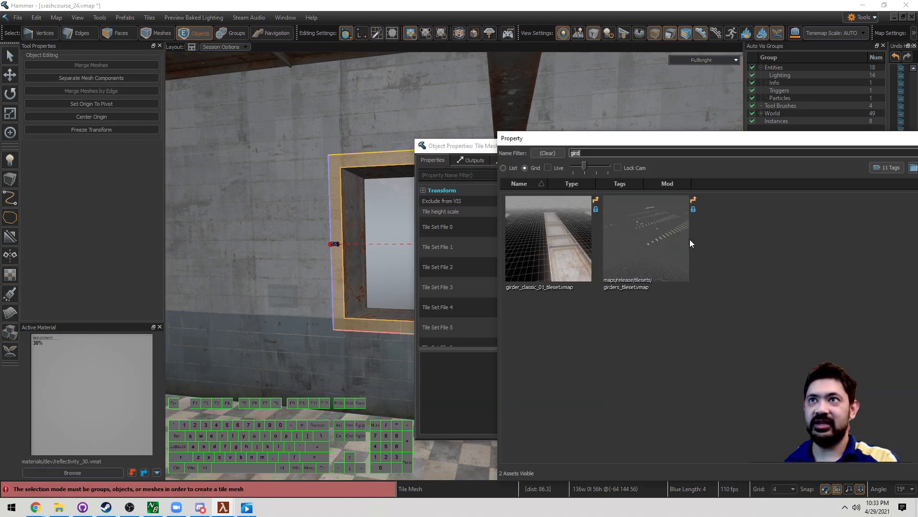
double_click(563, 232)
key(alt+Return)
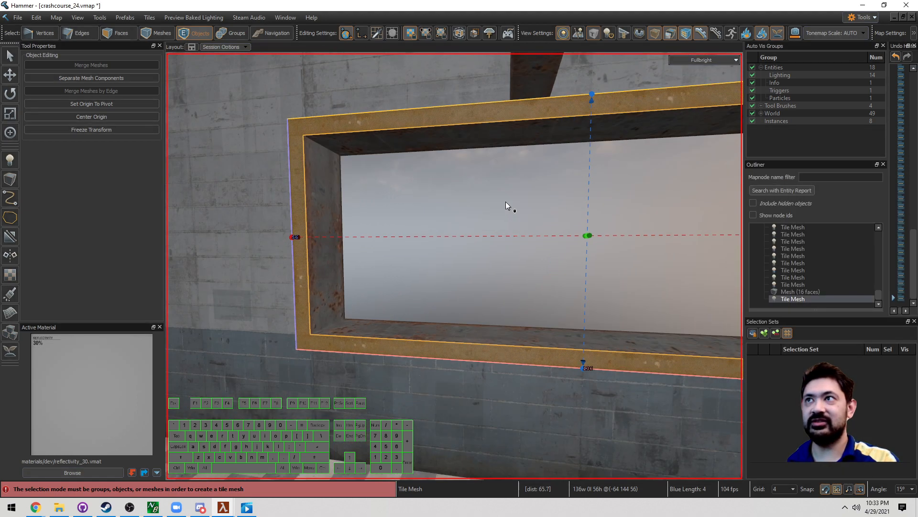
Step: Apply the detail_inset tile style to all eight frame faces
key(3)
click(478, 119)
double_click(435, 111)
right_click(435, 111)
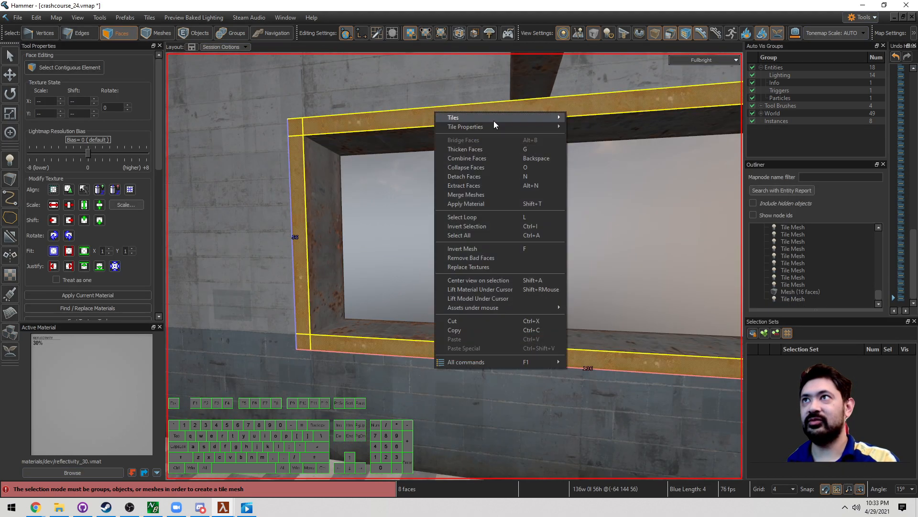
mouse_move(497, 127)
mouse_move(602, 160)
click(666, 171)
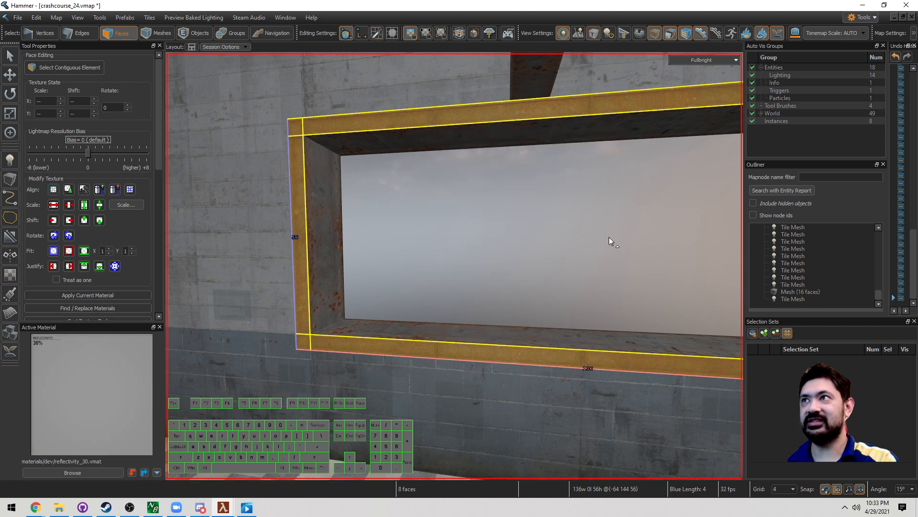
key(Escape)
key(5)
key(z)
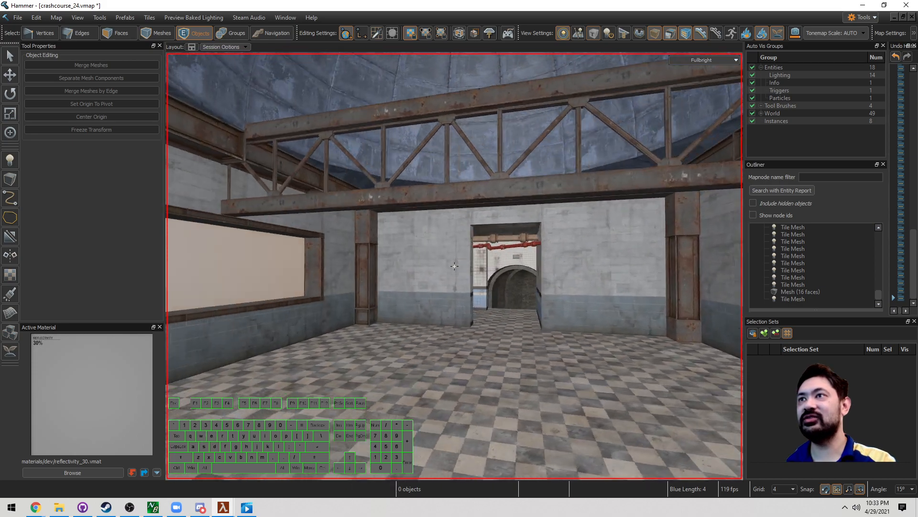
key(z)
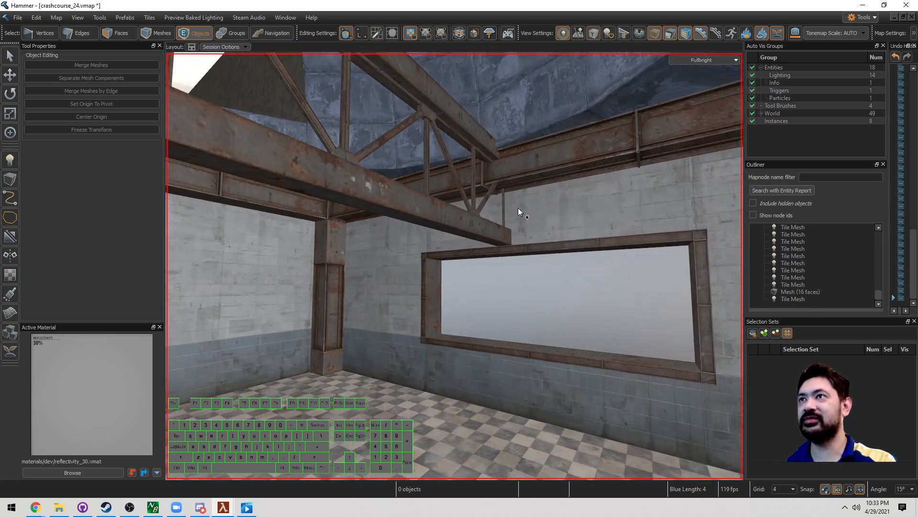
key(z)
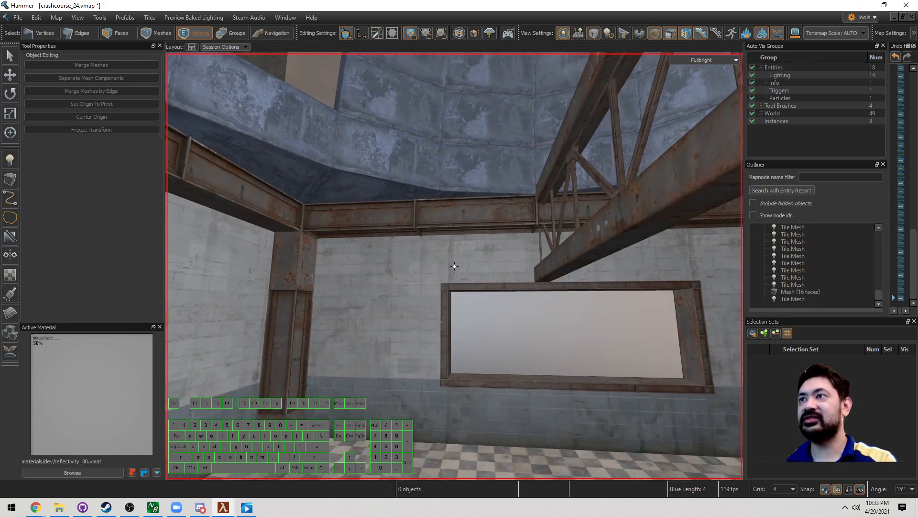
key(d)
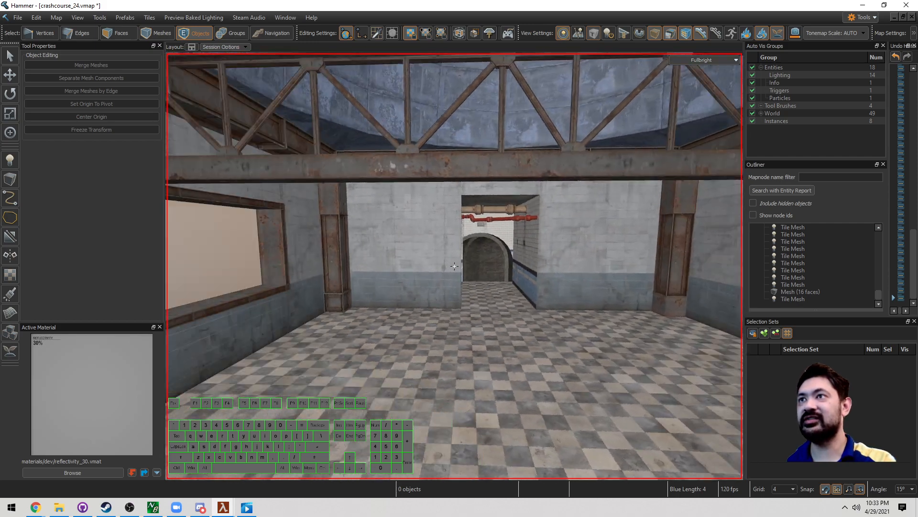
key(s)
key(w)
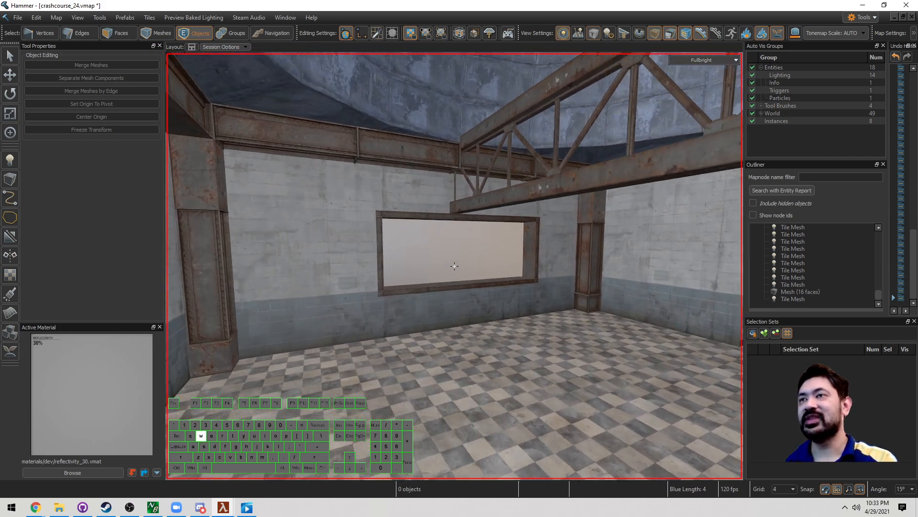
key(s)
key(z)
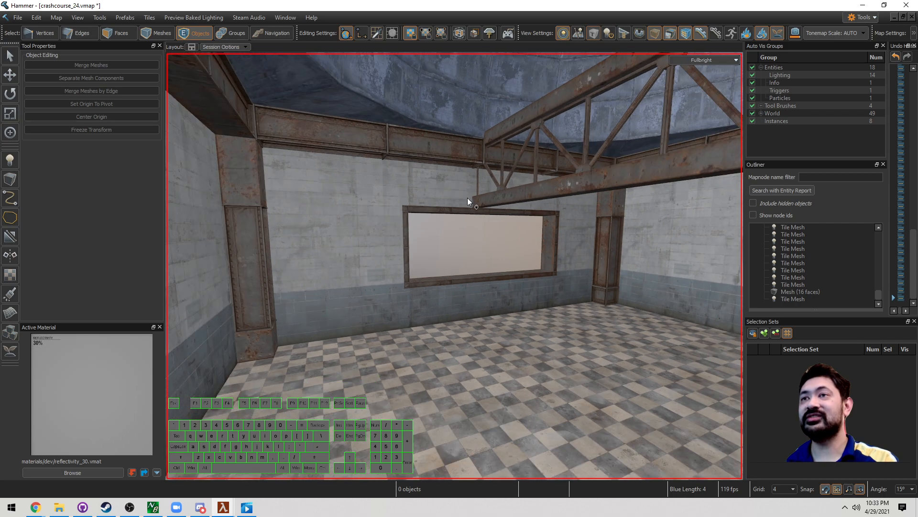